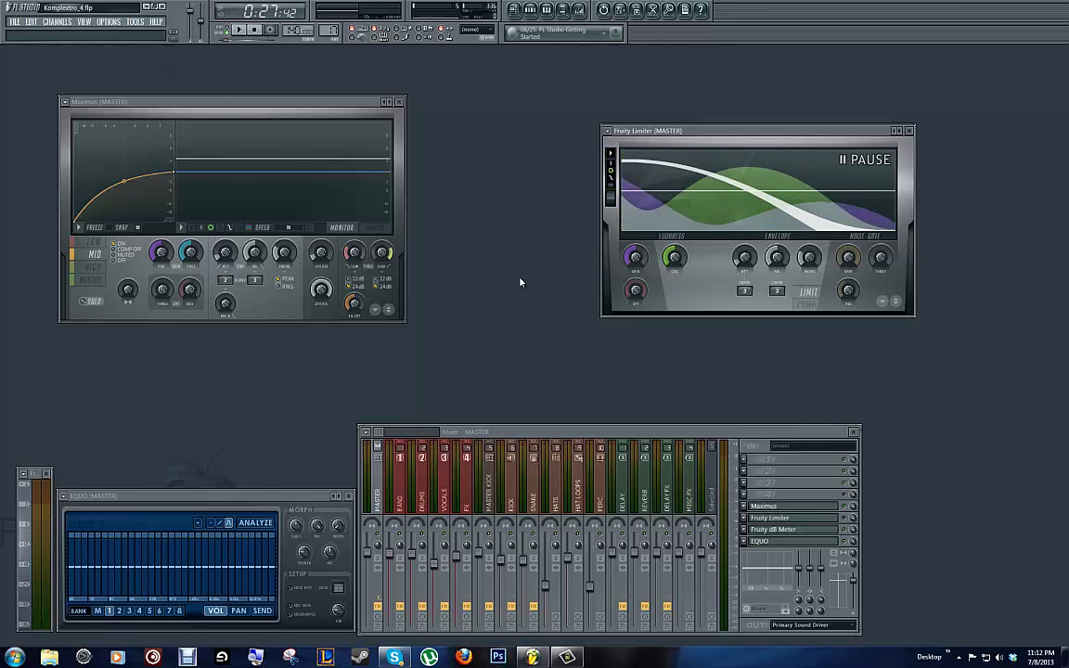
Step: Move the Maximus window right and nudge the EQUO window into place
drag(244, 103, 326, 116)
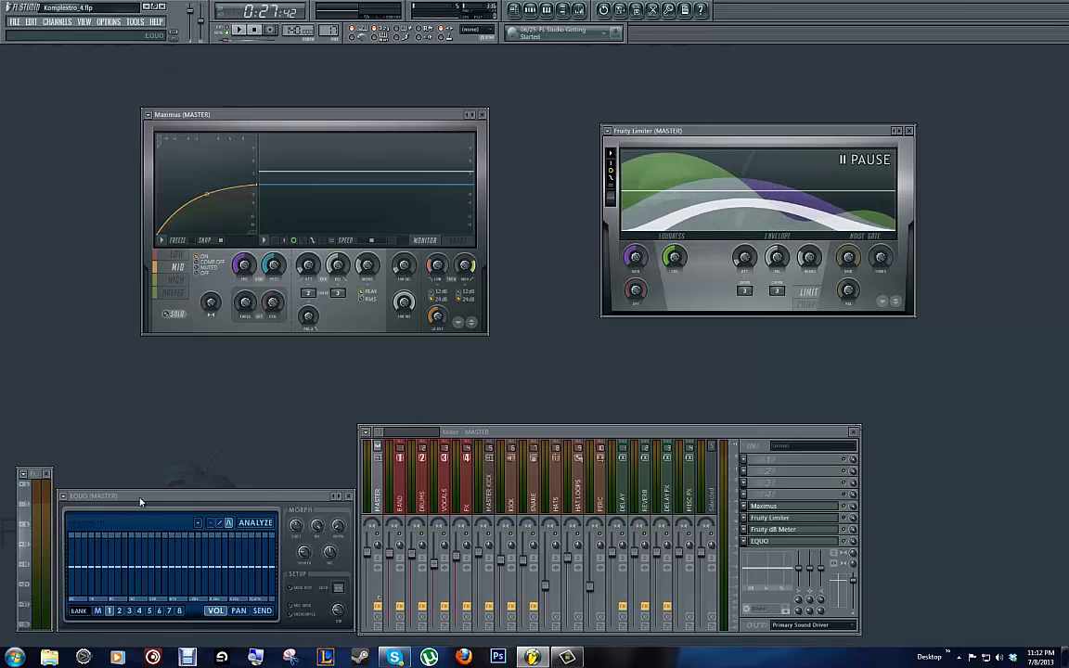
drag(143, 500, 140, 502)
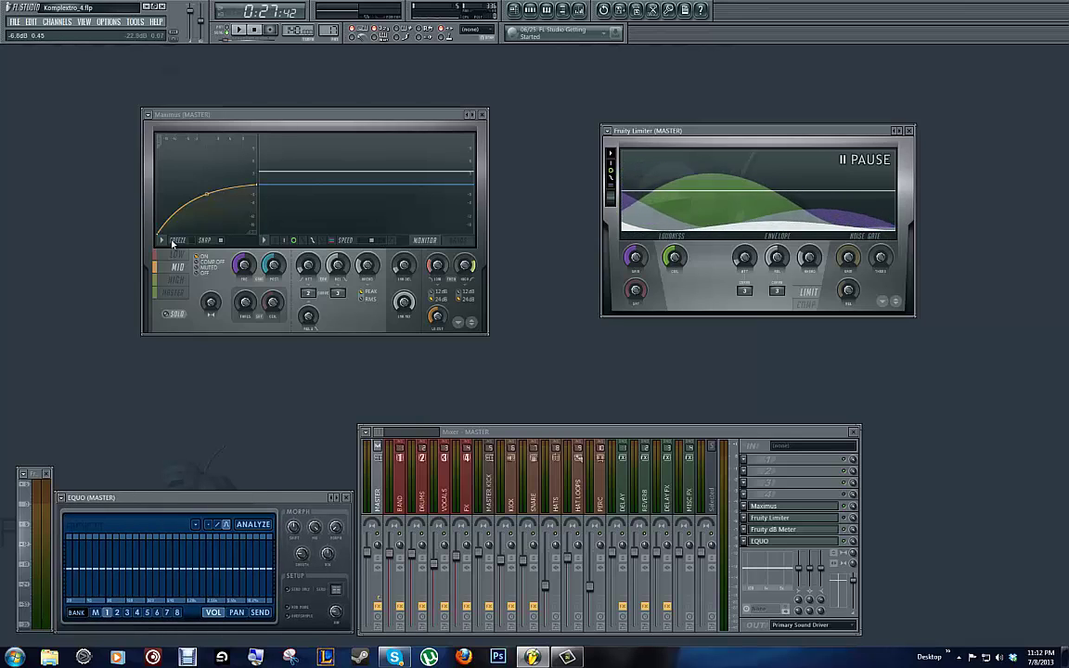
click(175, 293)
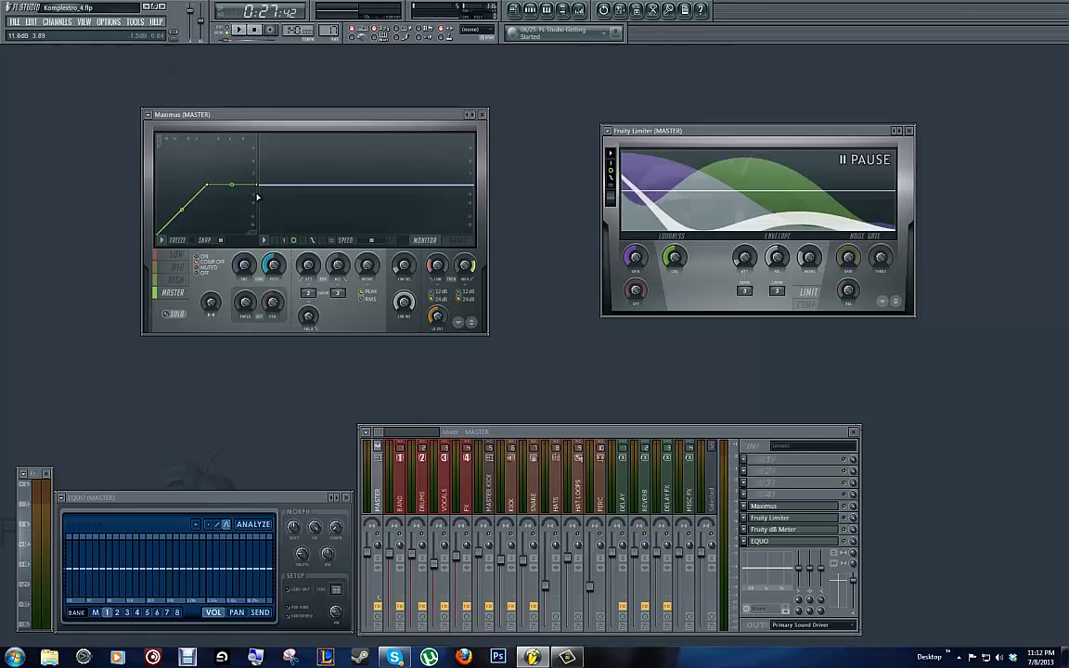
key(space)
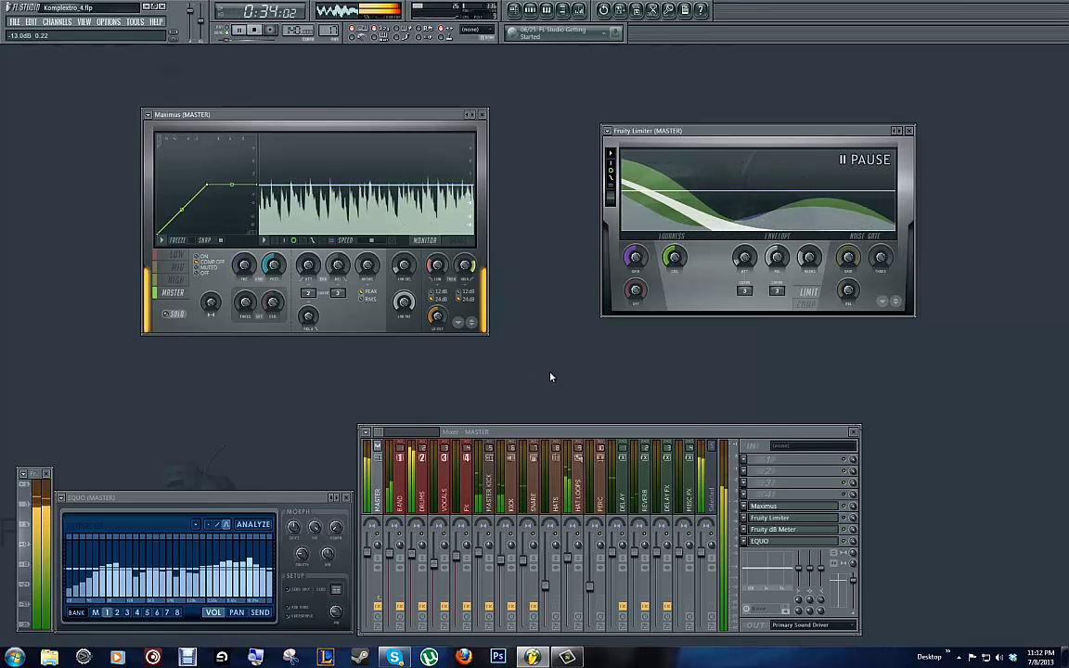
key(space)
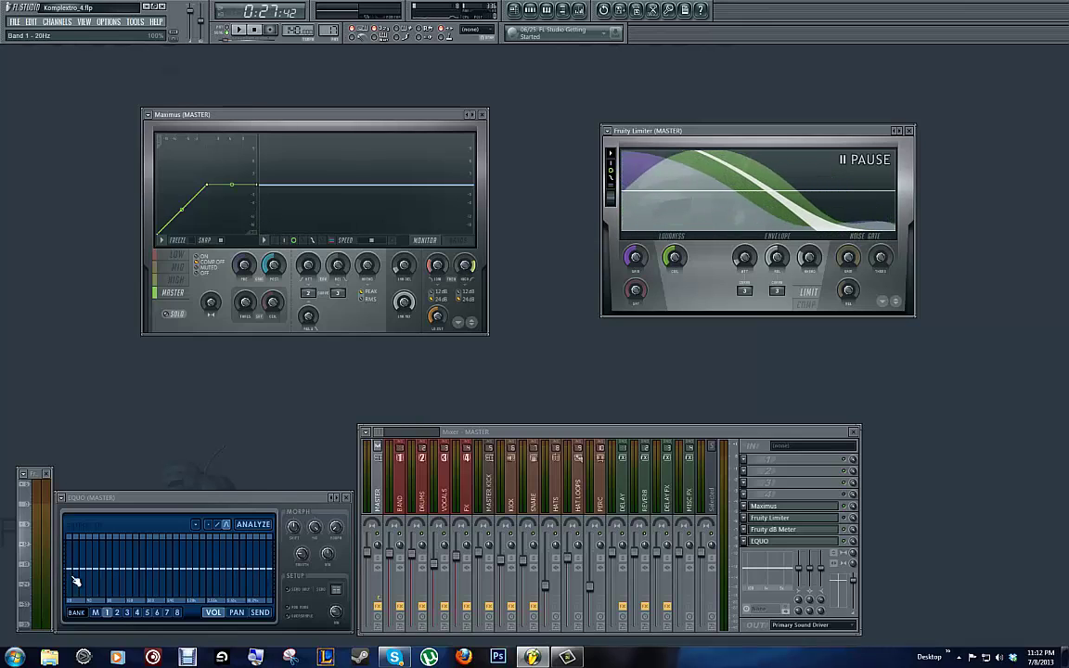
Step: With the song playing, raise Maximus's LOW band pre gain to 5.5 dB and hide its gain envelope
click(173, 258)
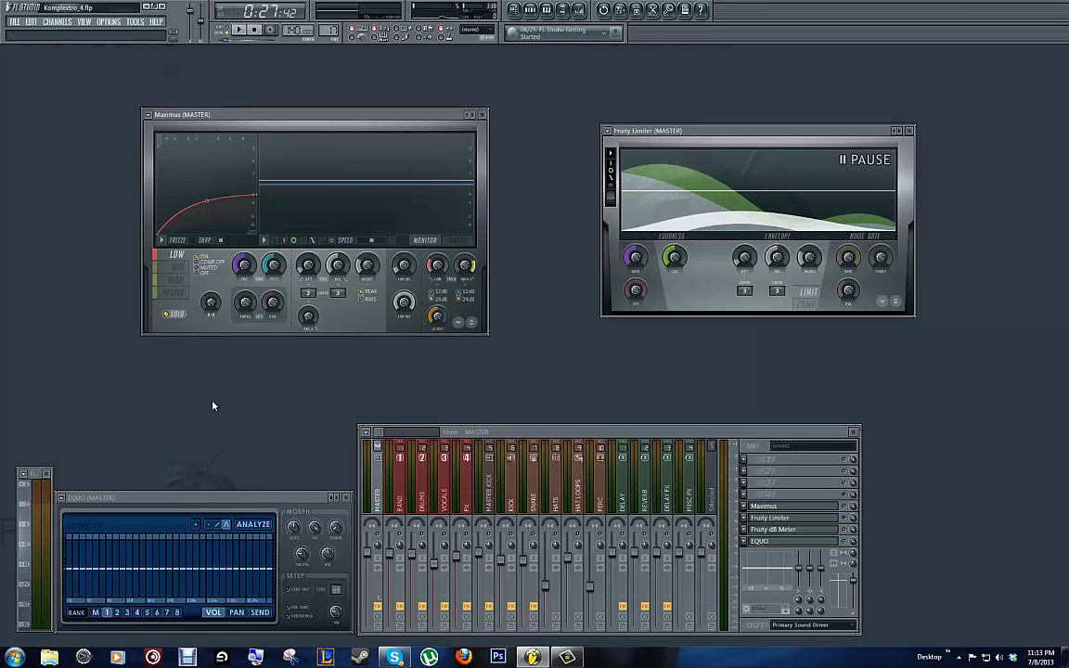
key(space)
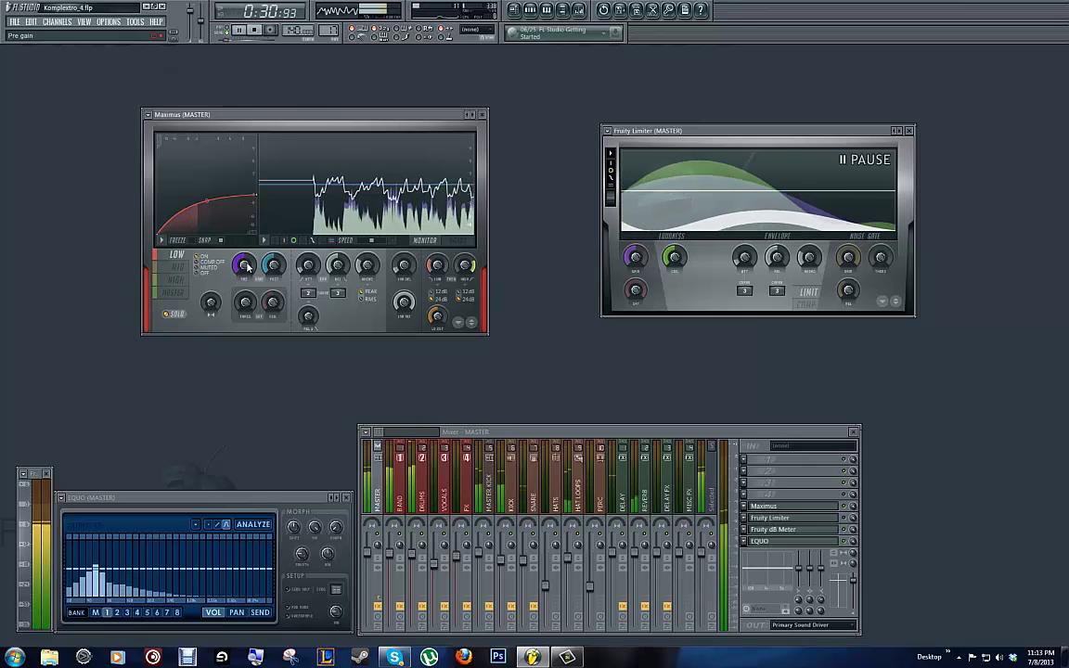
drag(245, 266, 246, 246)
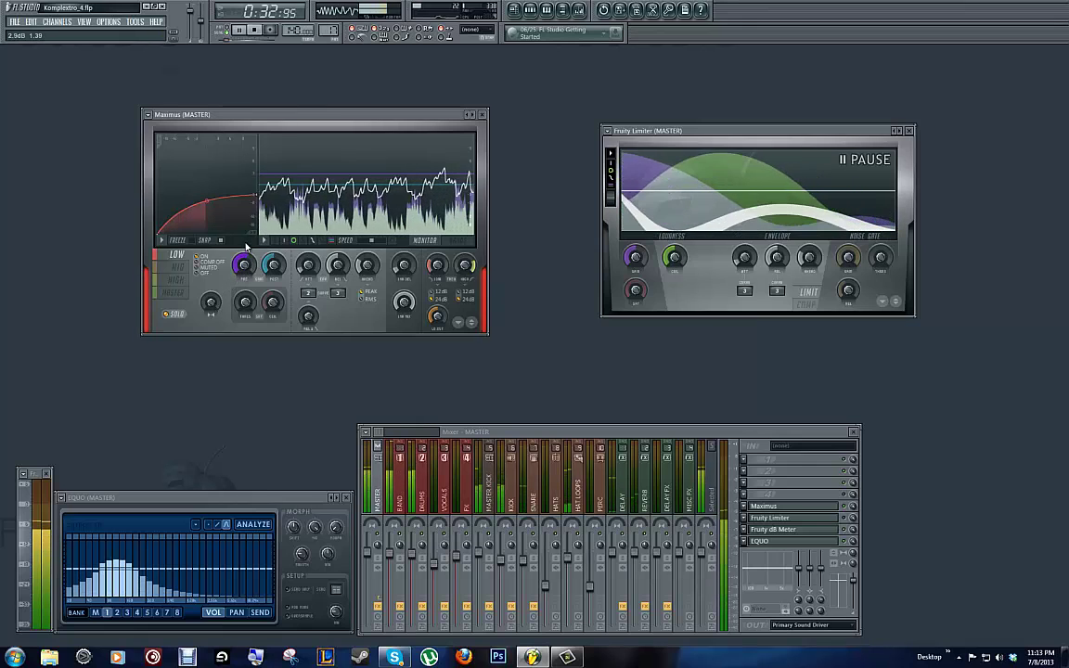
click(314, 242)
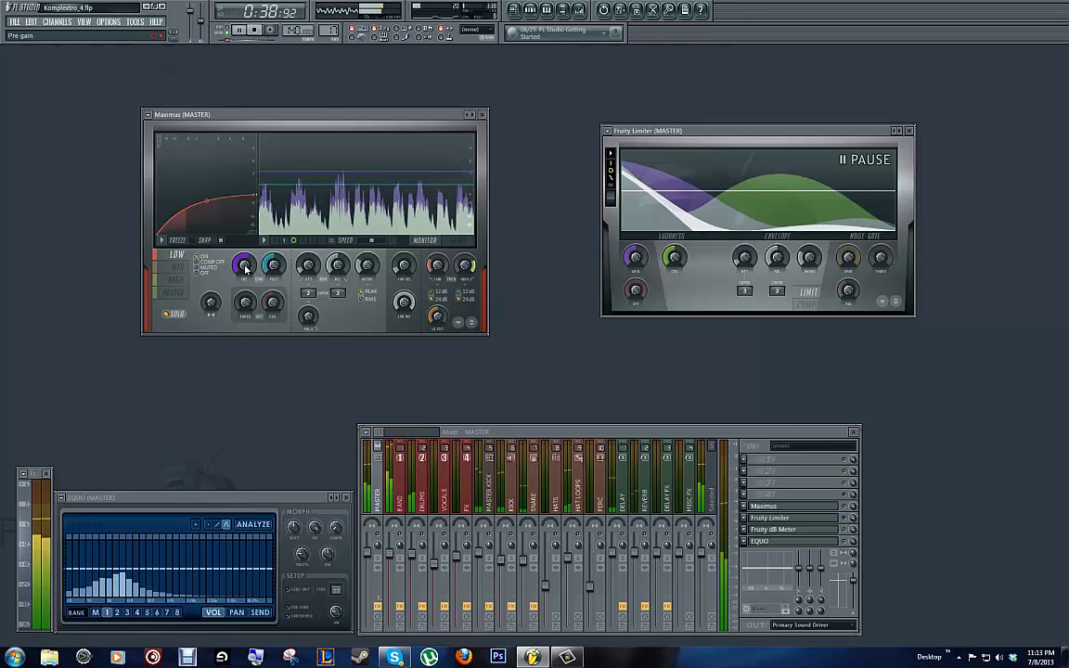
drag(245, 267, 246, 258)
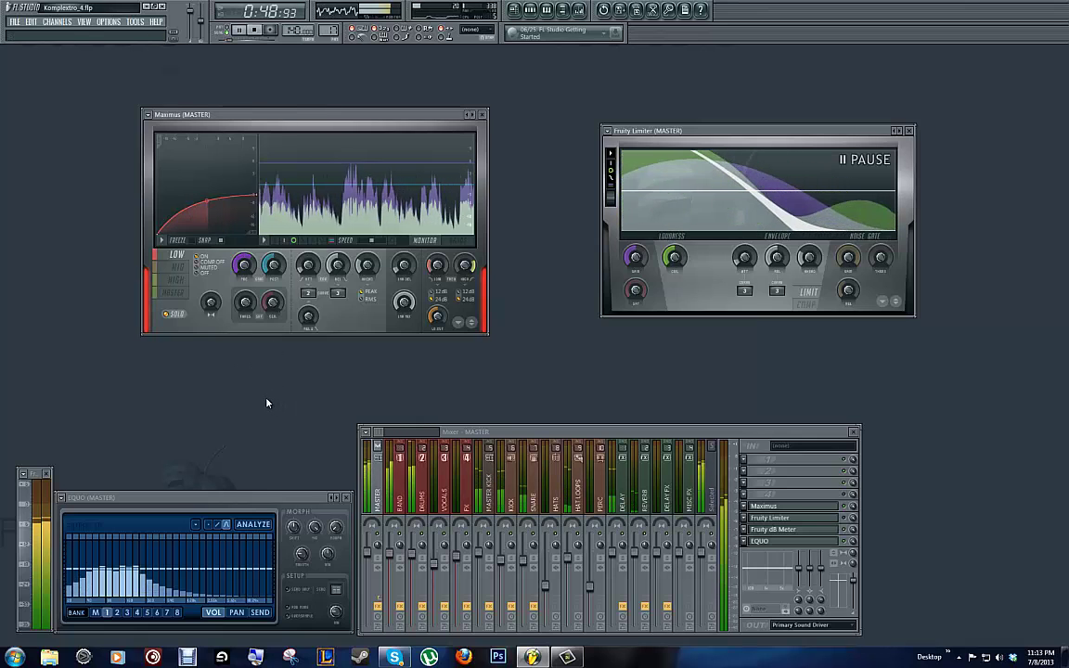
key(space)
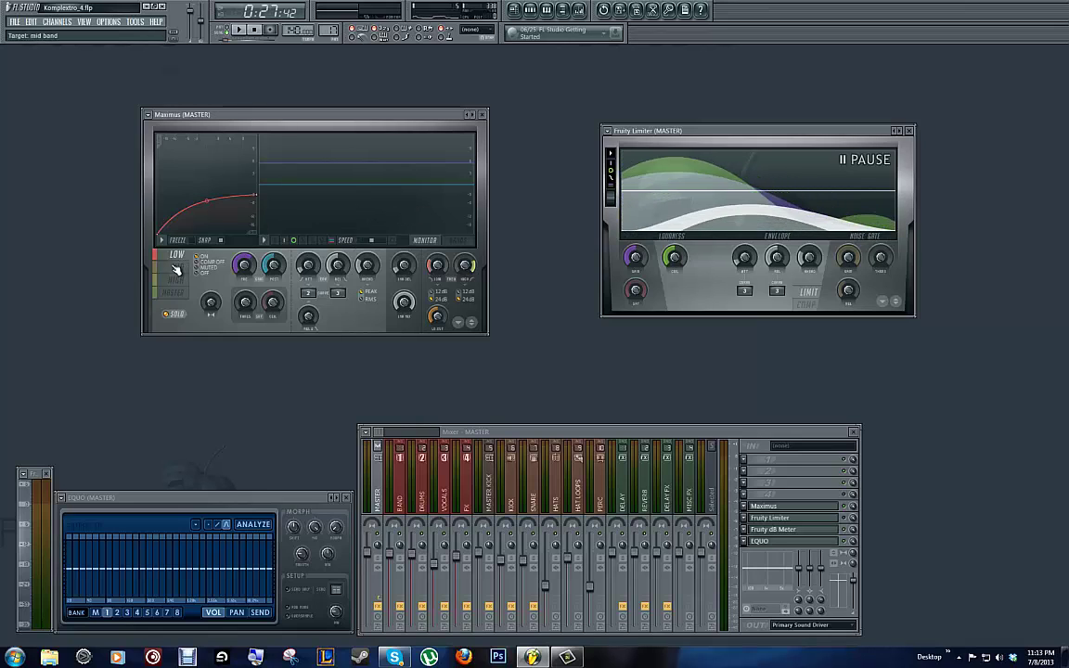
Step: During playback, set Maximus's MID band curve end point to 12.0 dB and tension to 23%
click(179, 271)
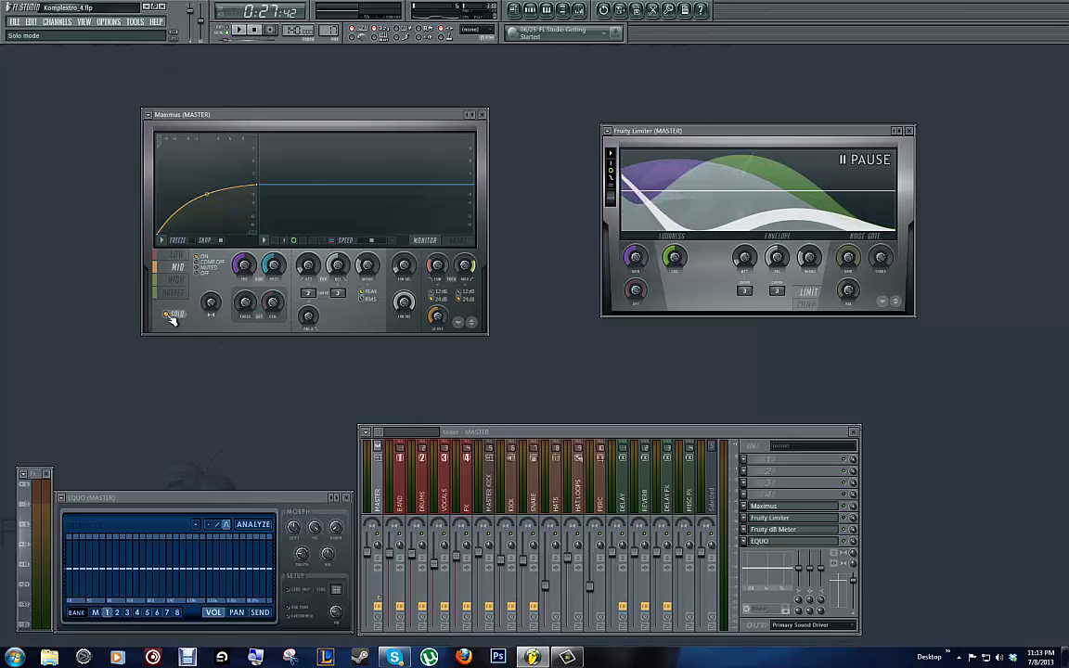
key(space)
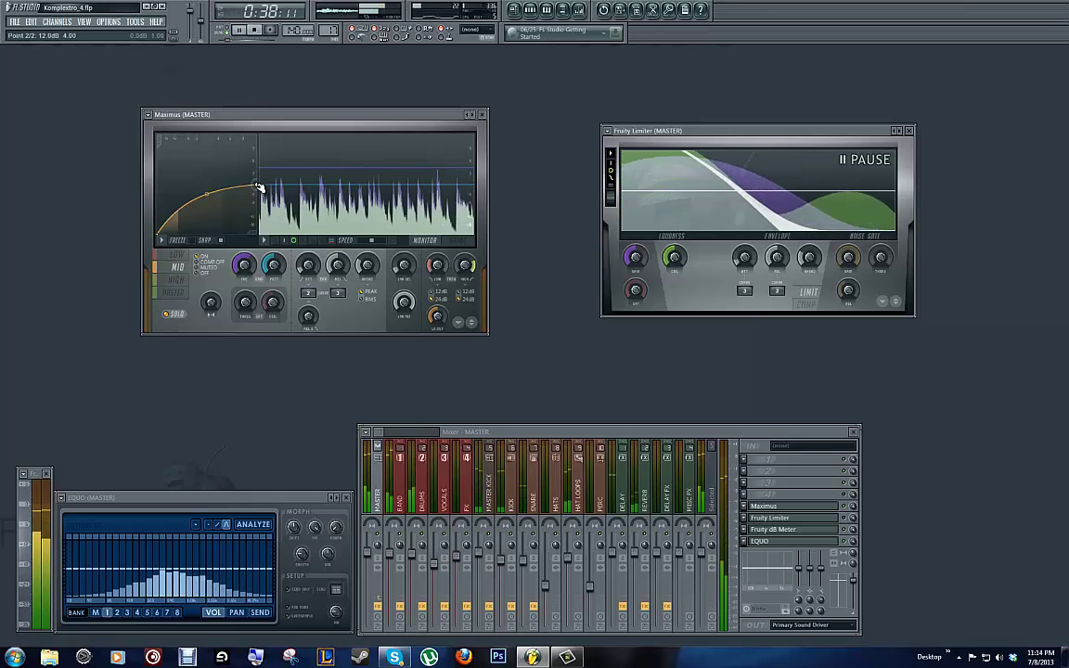
drag(253, 189, 260, 199)
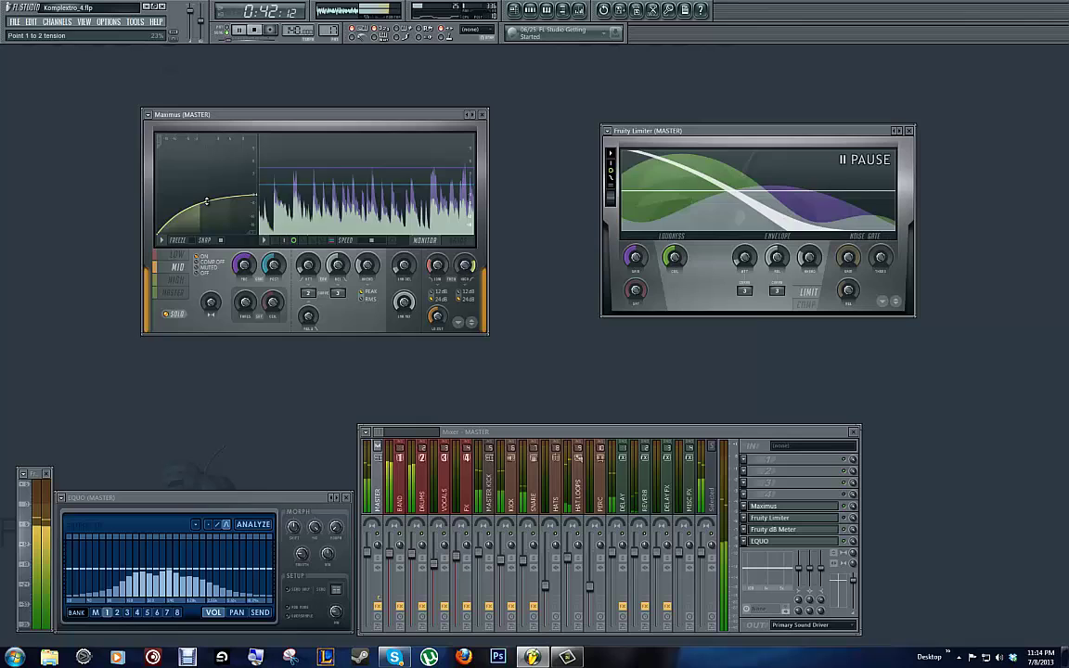
drag(207, 200, 207, 201)
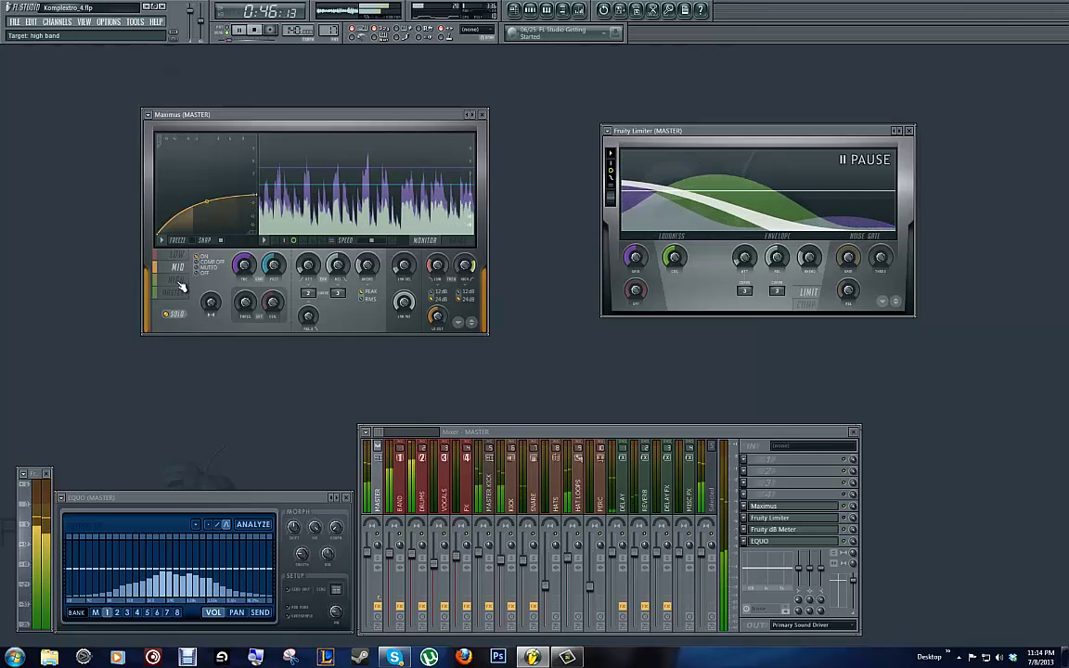
key(space)
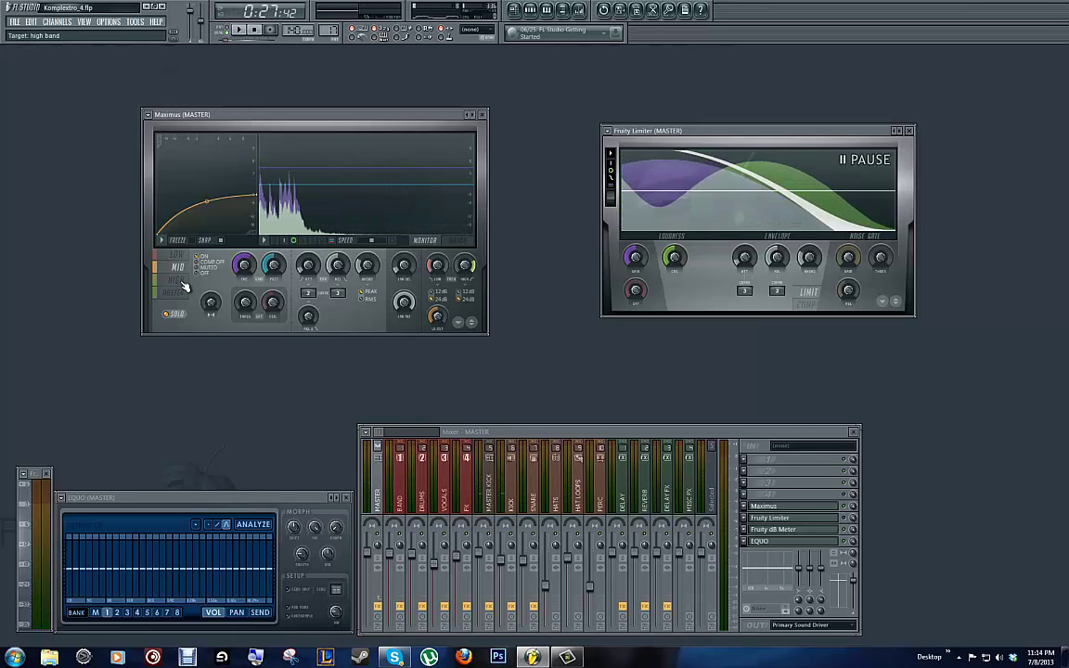
Step: Select Maximus's HIGH band and play the song briefly to hear it
click(183, 283)
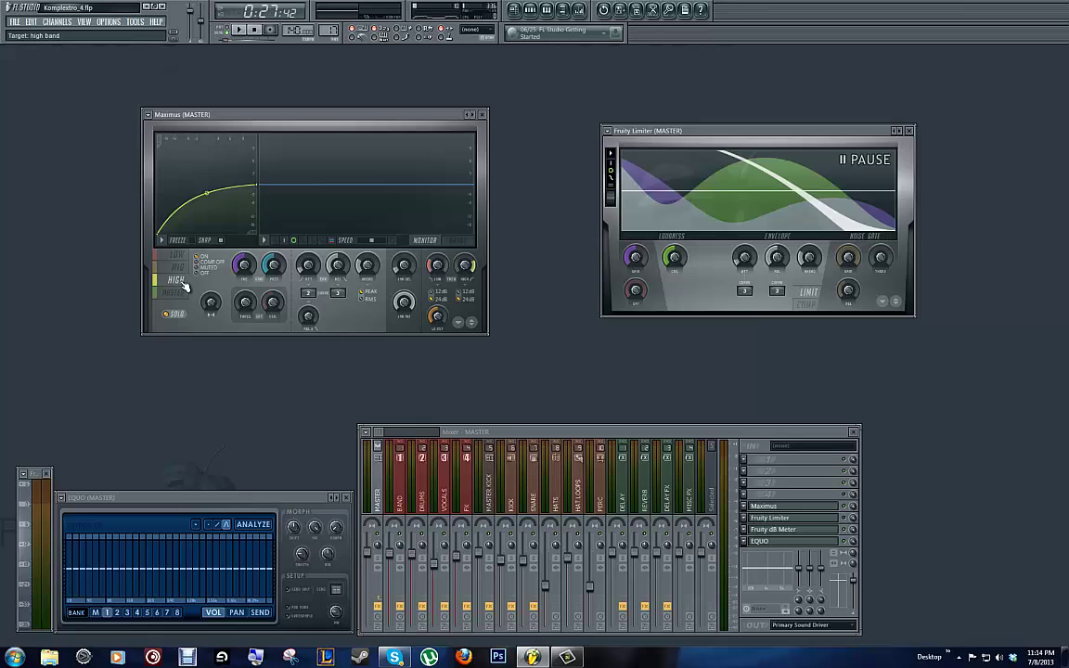
key(space)
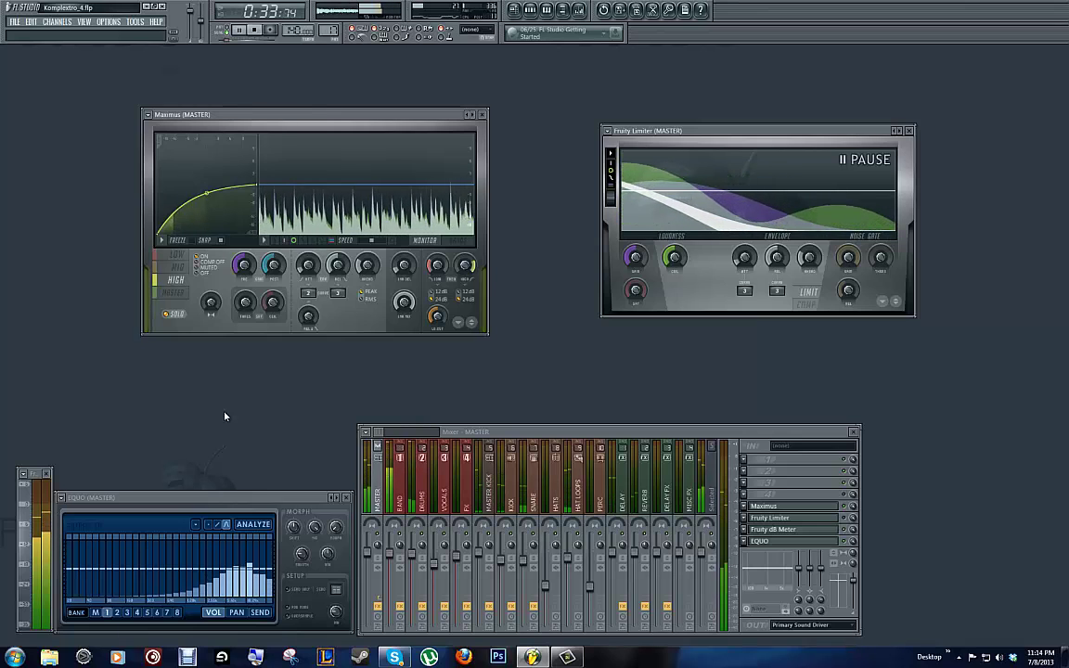
key(space)
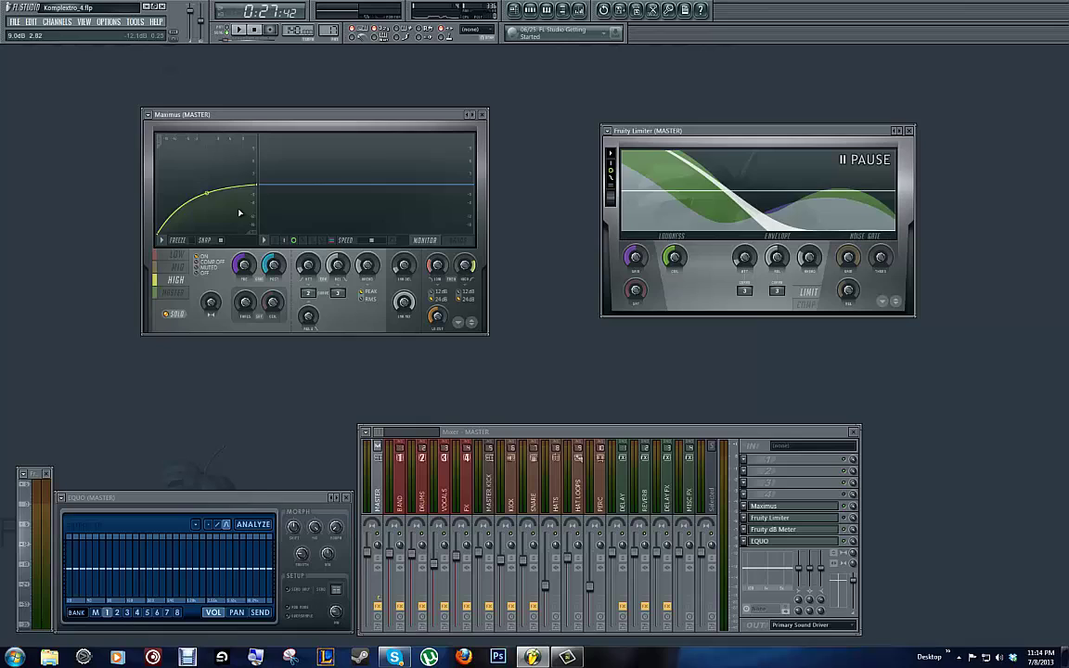
Step: Set the HIGH curve's end point to 12.0 dB, then drop it to 7.7 dB during playback
drag(252, 188, 261, 197)
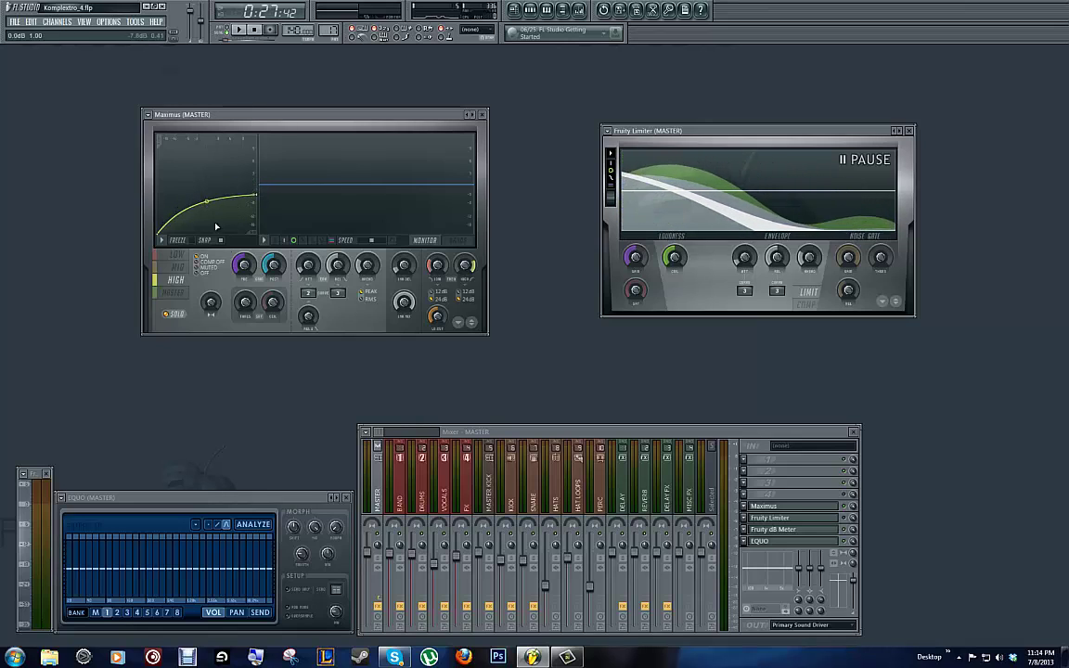
key(space)
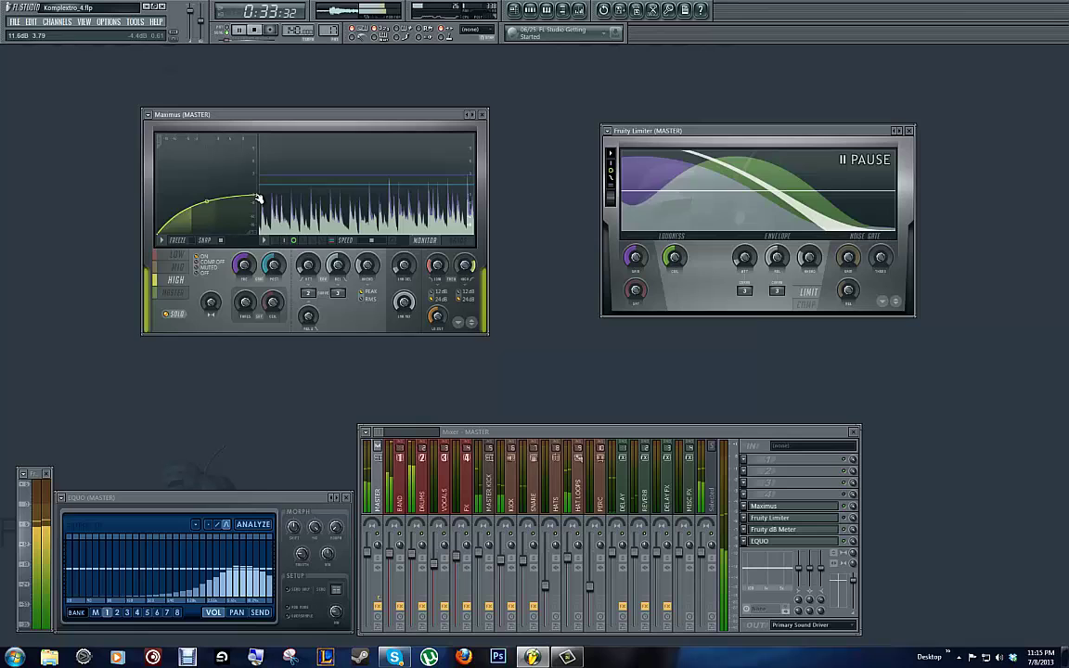
drag(259, 199, 231, 213)
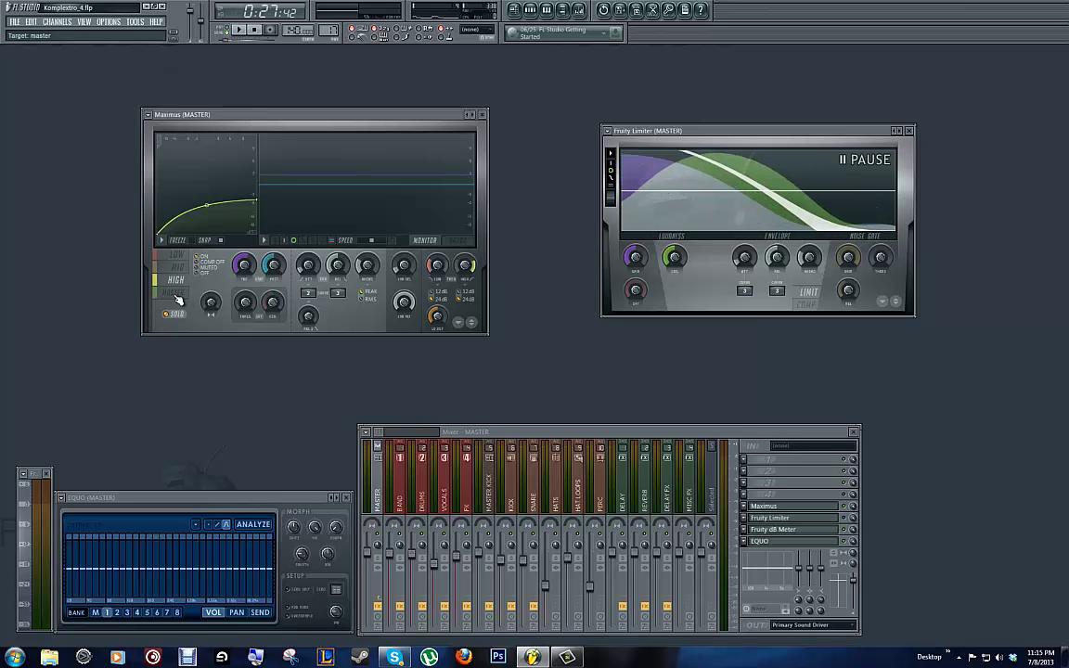
Step: Switch Maximus back to the MASTER band and stop playback
click(176, 295)
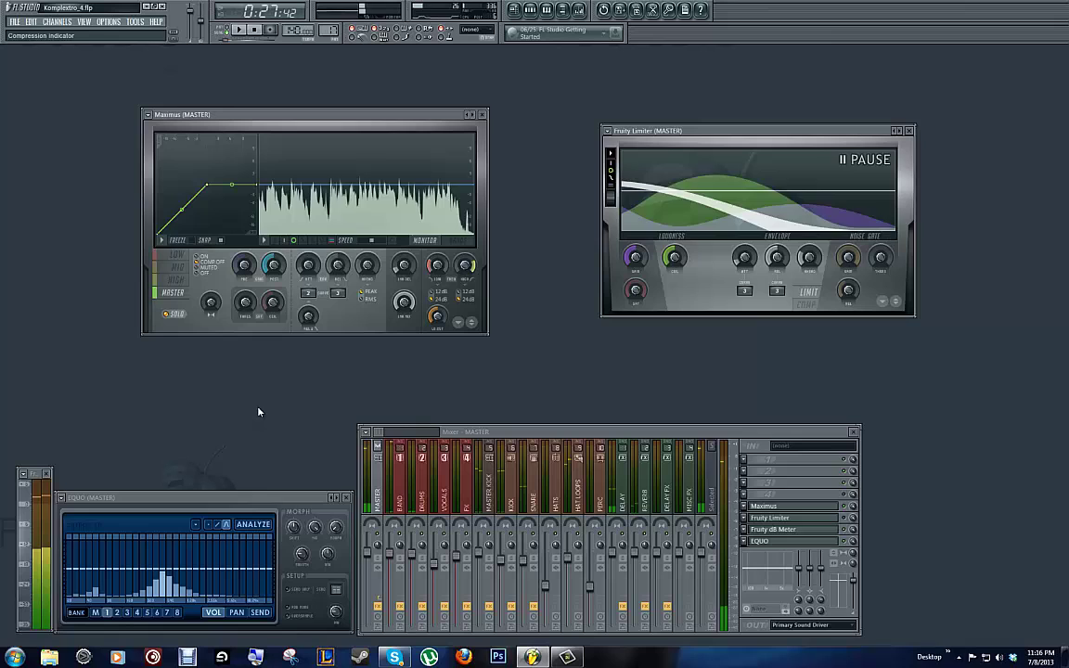
key(space)
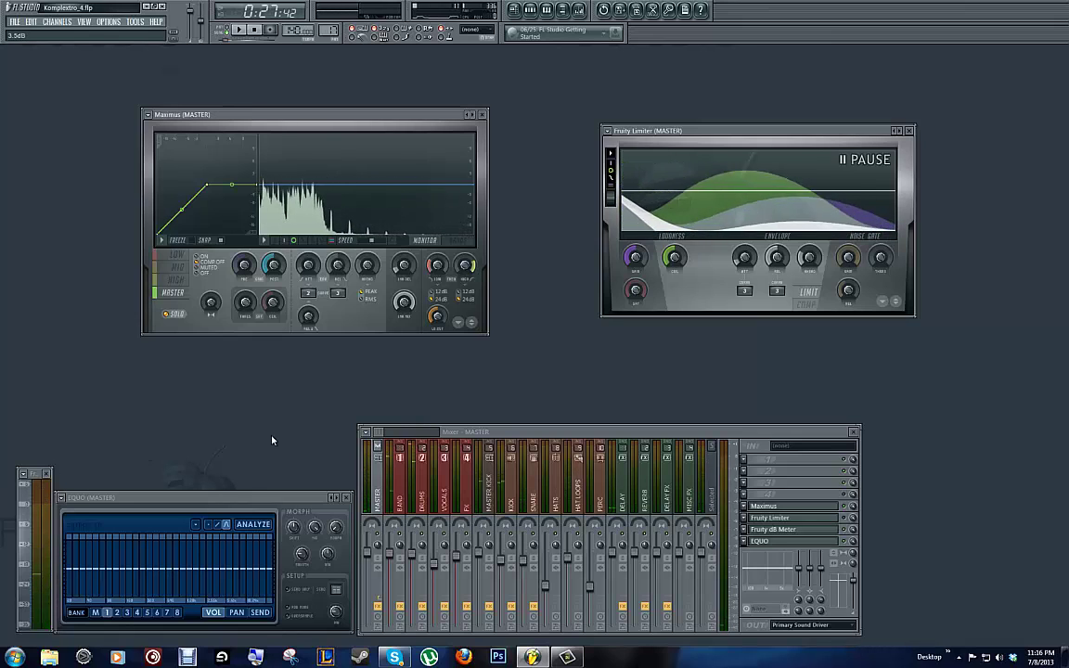
Step: Flip between Maximus's LOW, MID, HIGH and MASTER band curves while the song plays
click(181, 259)
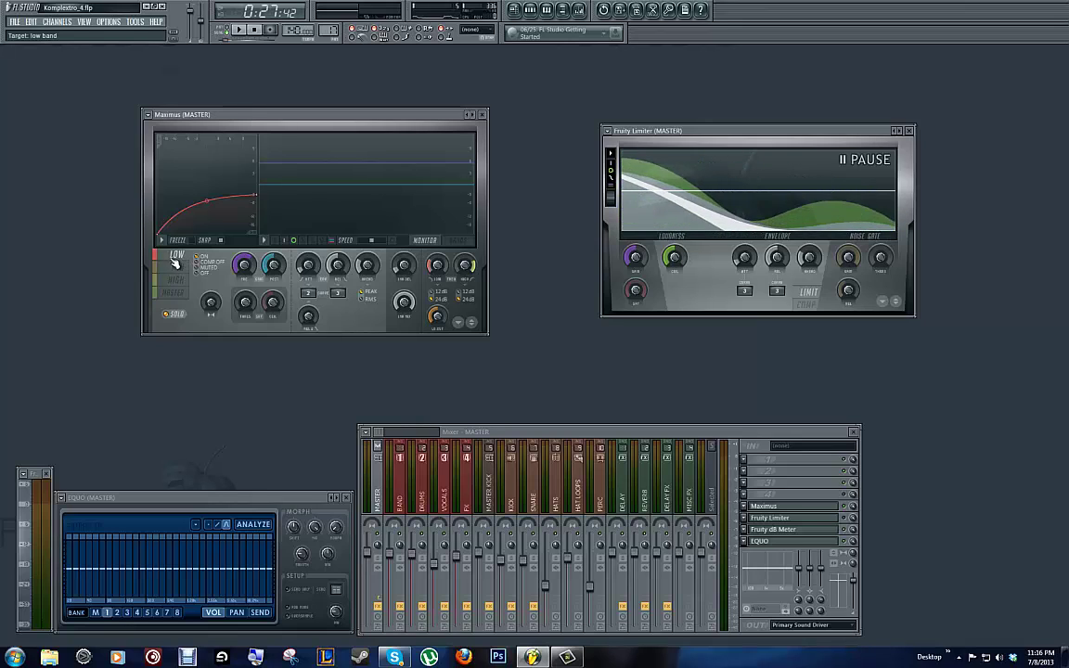
click(177, 293)
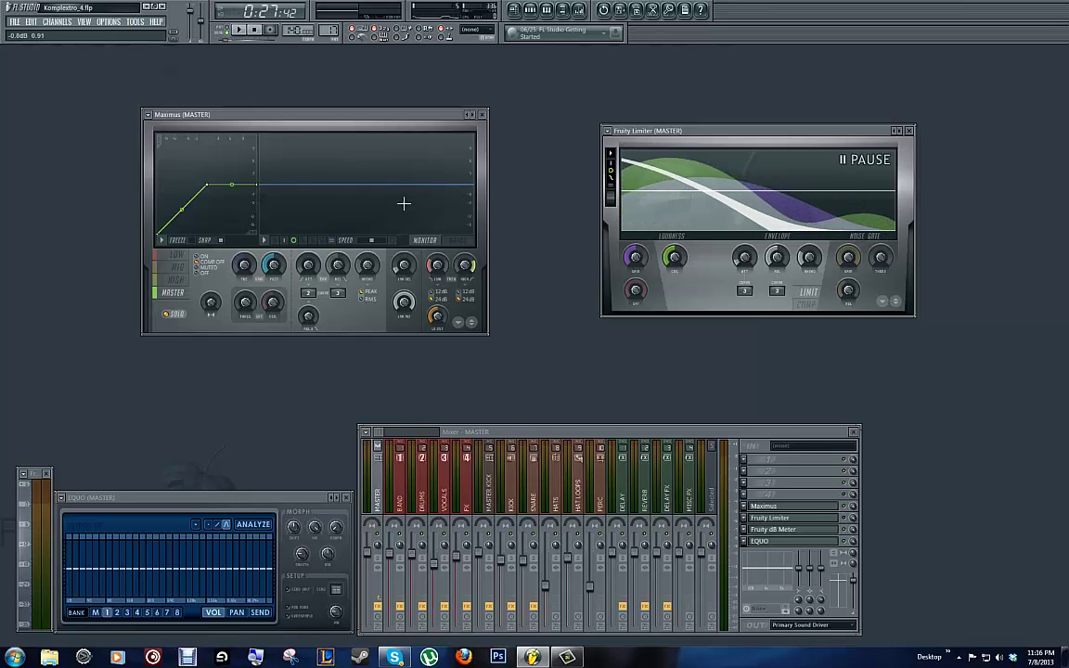
click(185, 280)
scroll(185, 270, up, 2)
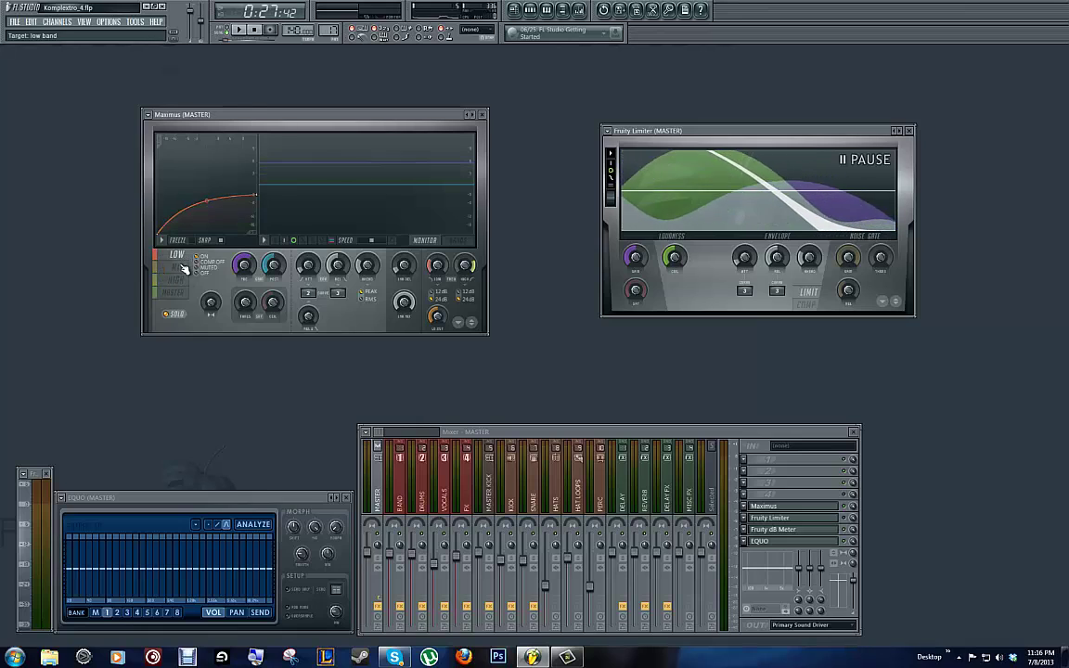
click(184, 283)
click(184, 294)
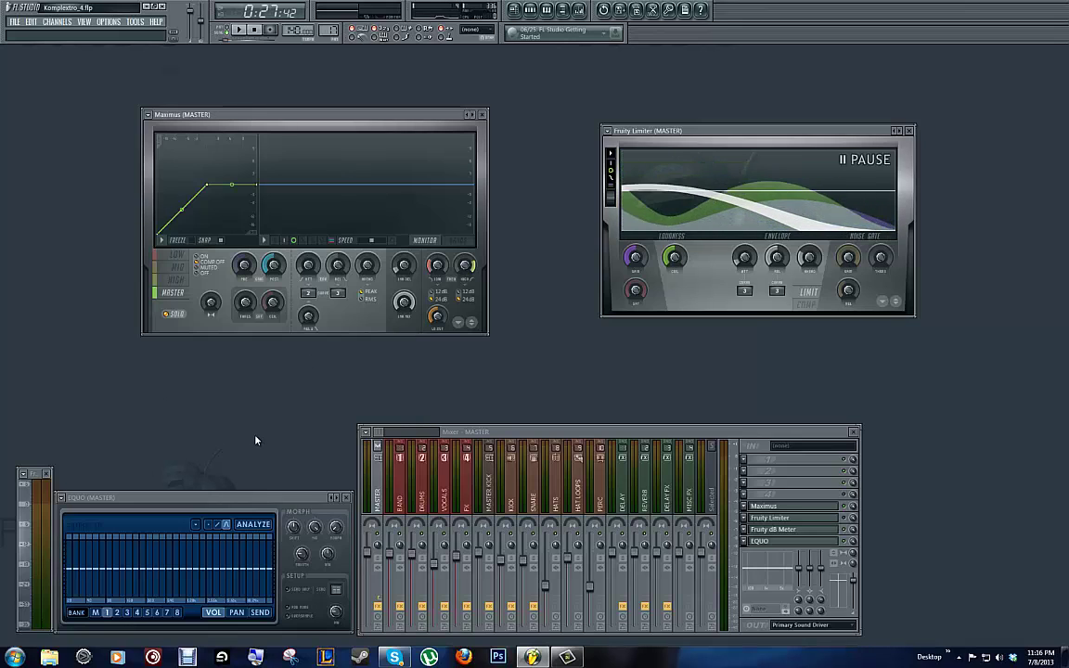
click(175, 256)
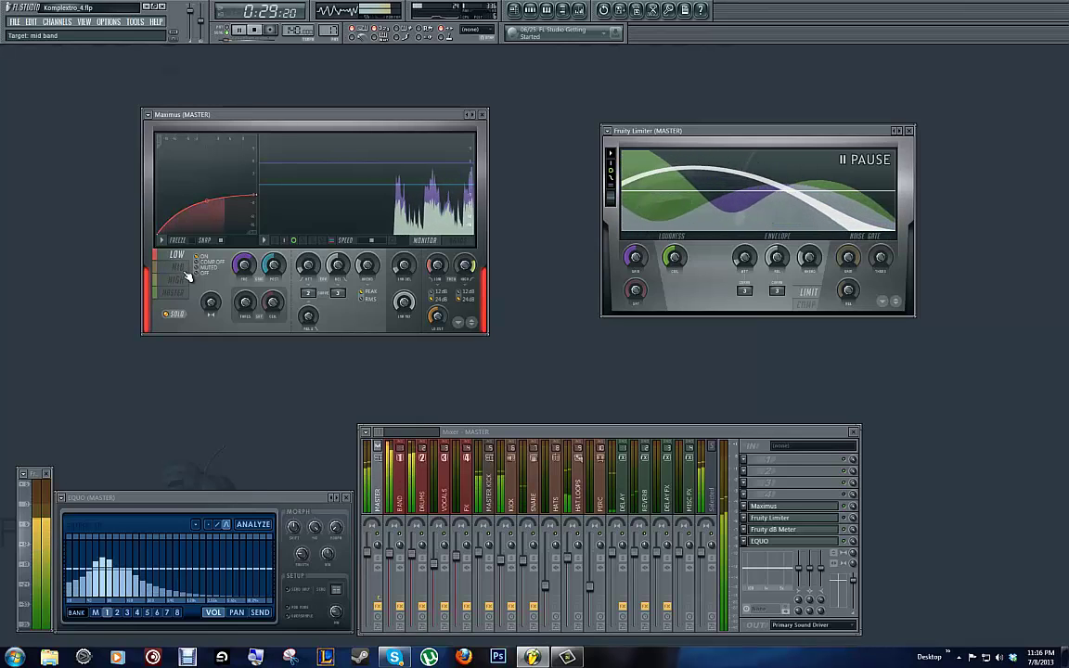
click(178, 269)
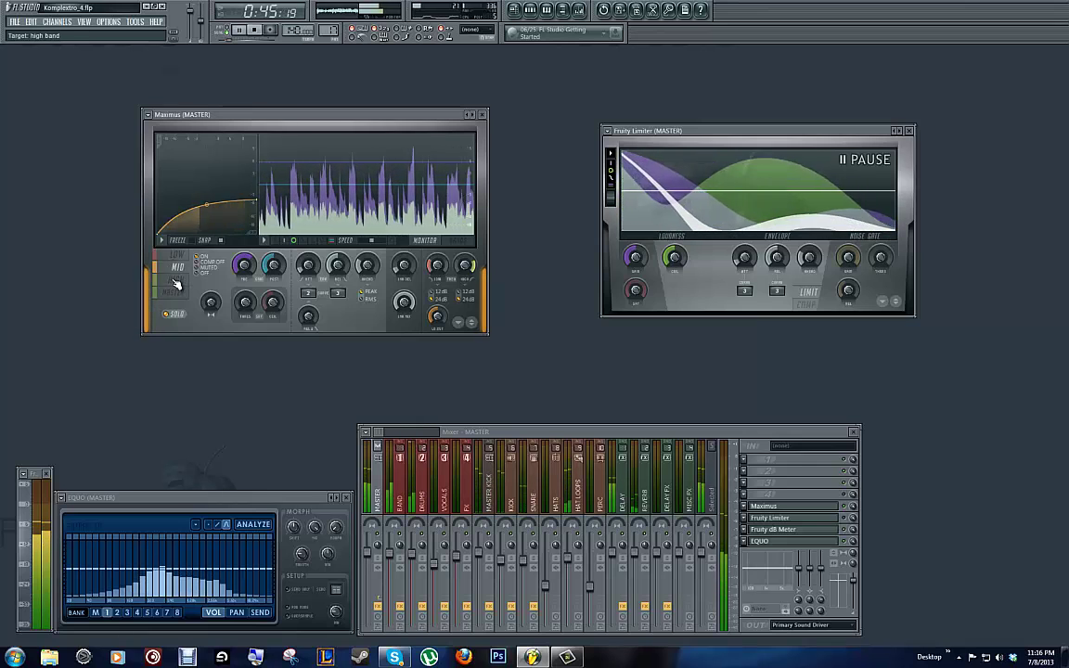
click(176, 281)
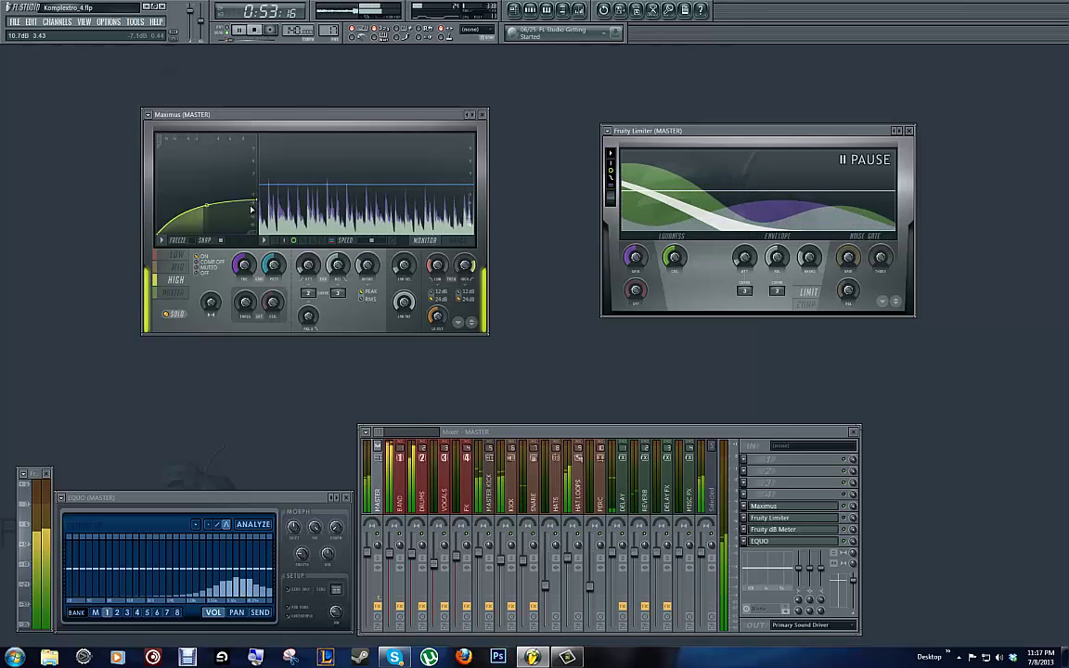
click(172, 293)
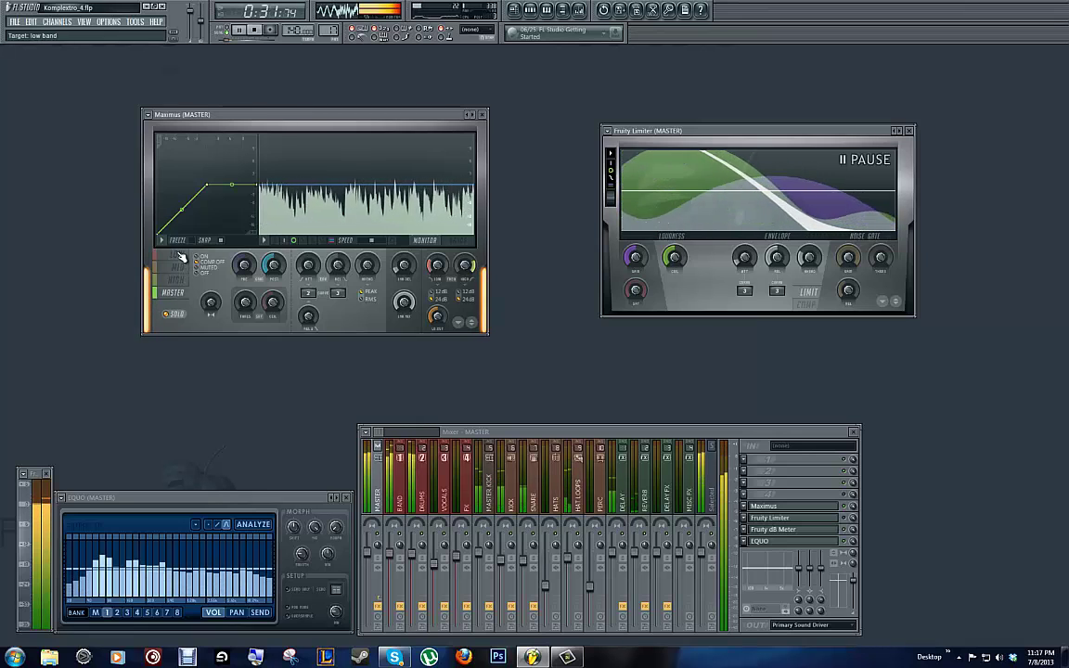
click(180, 255)
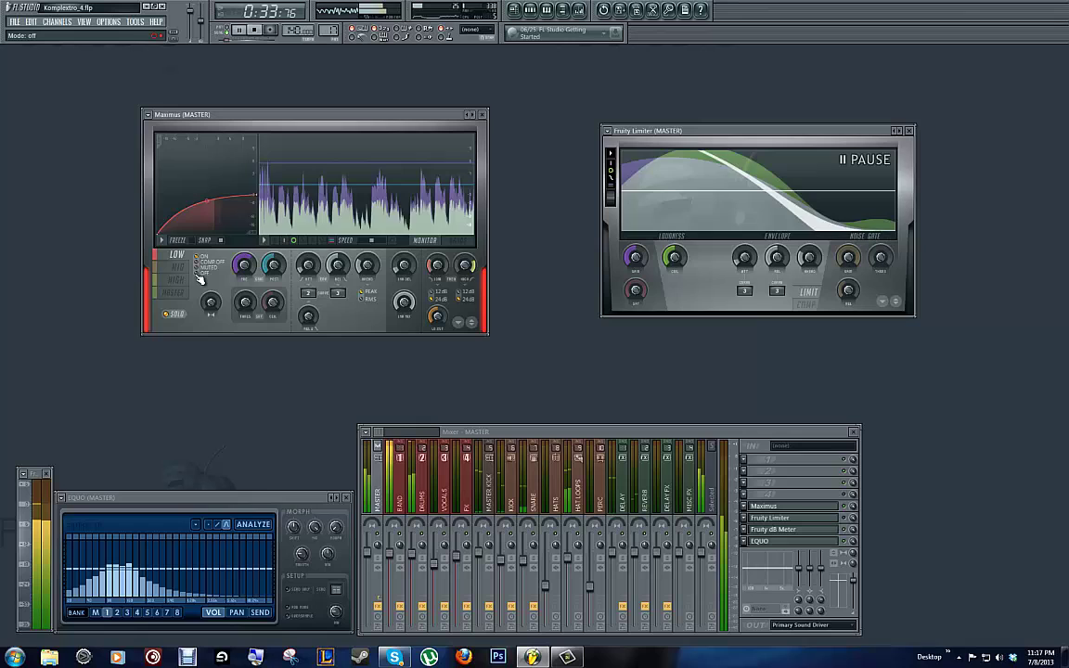
click(198, 278)
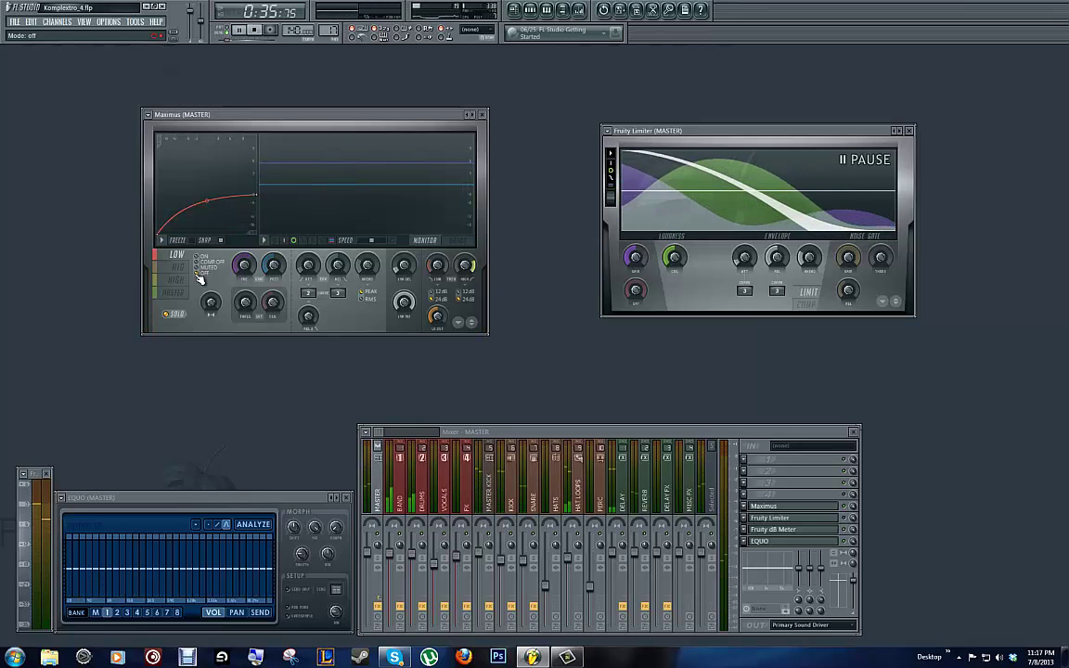
click(180, 281)
click(182, 295)
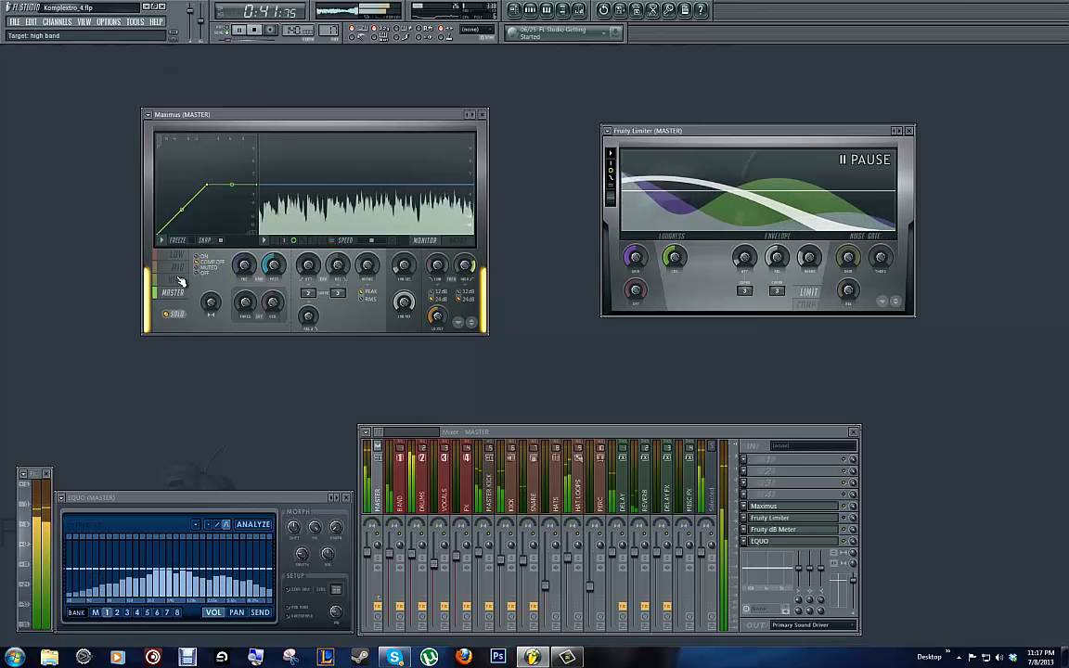
click(182, 268)
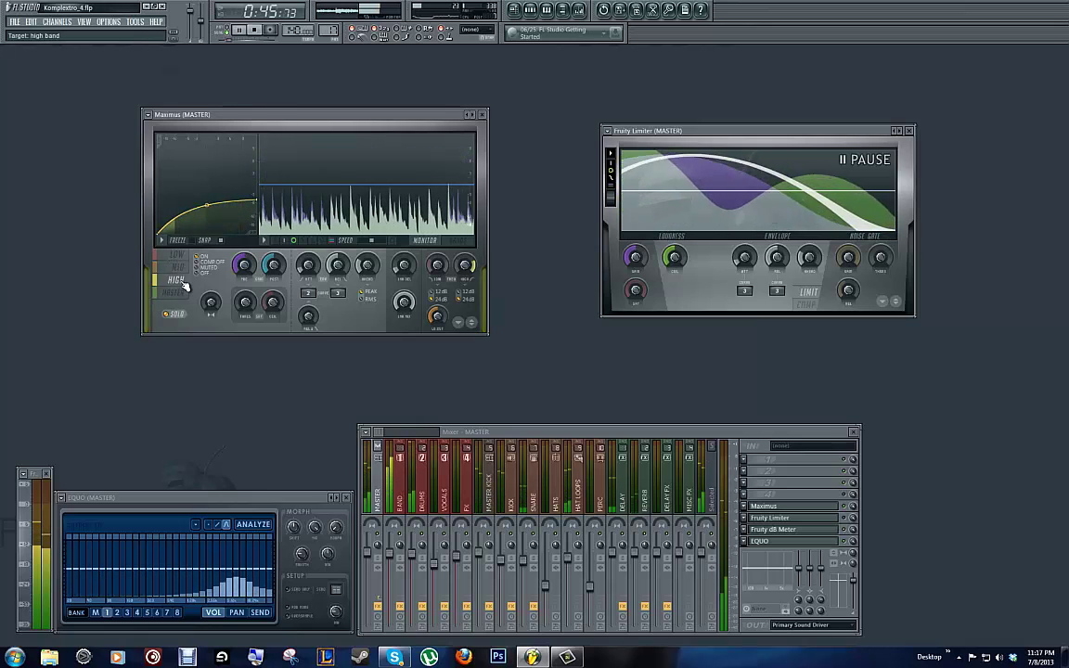
click(184, 282)
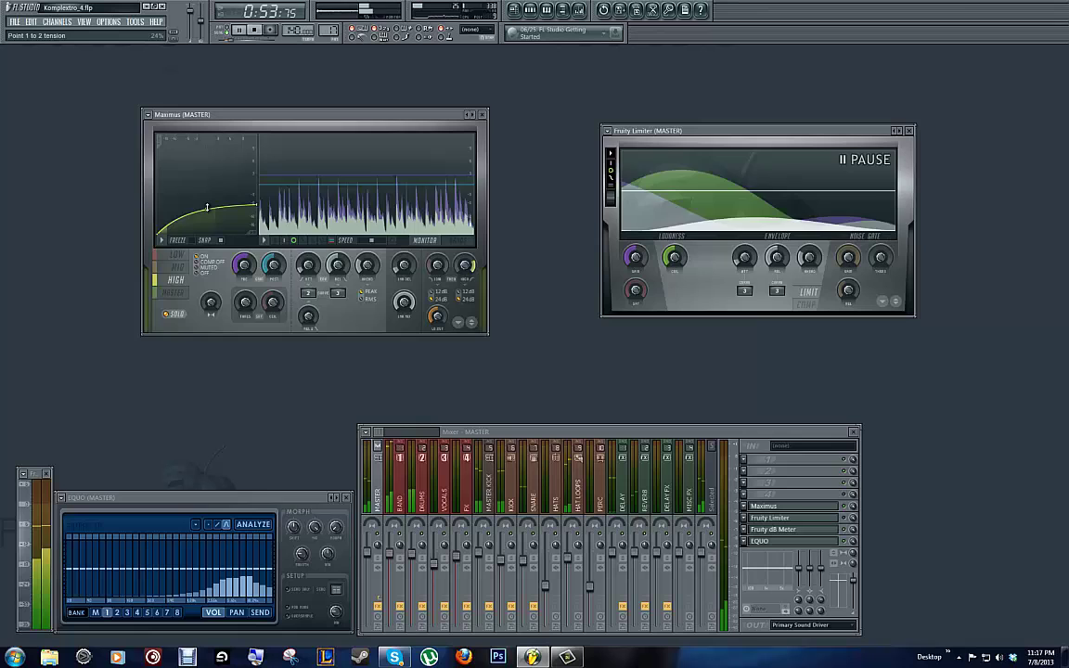
click(172, 253)
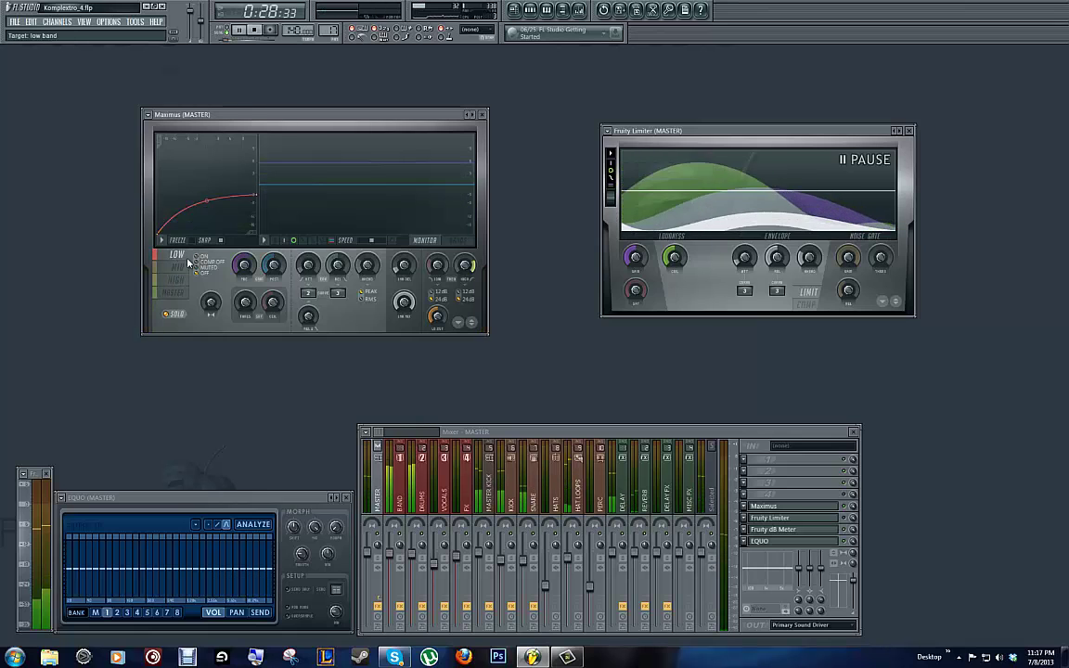
Step: Set the LOW band to COMP OFF and muted, then pull the MID curve's end point down
click(198, 268)
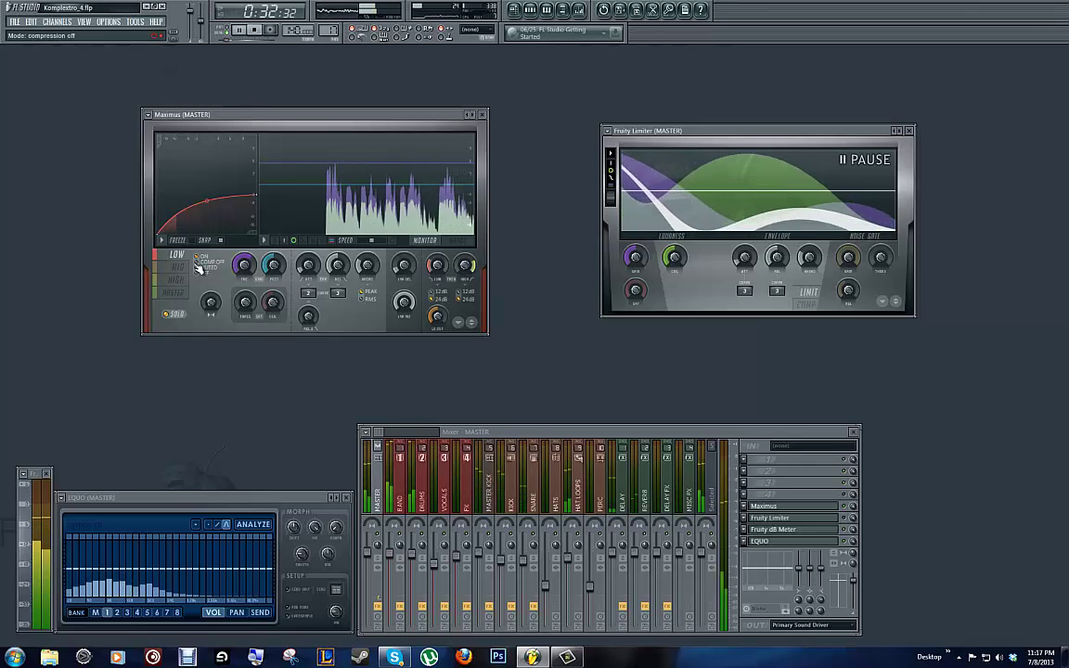
click(208, 269)
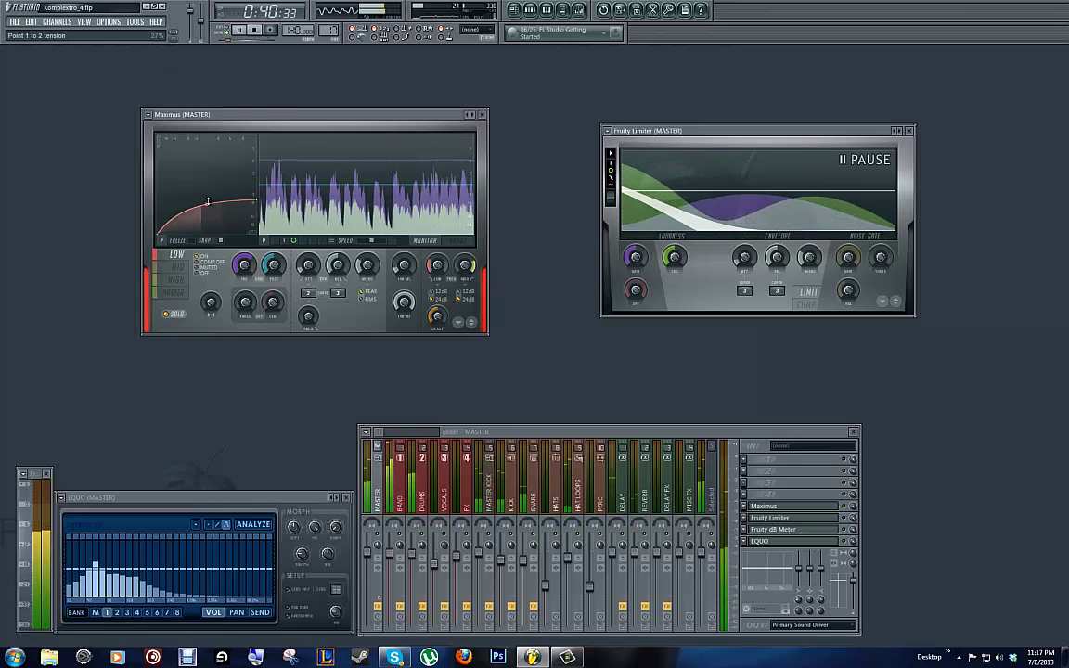
click(177, 283)
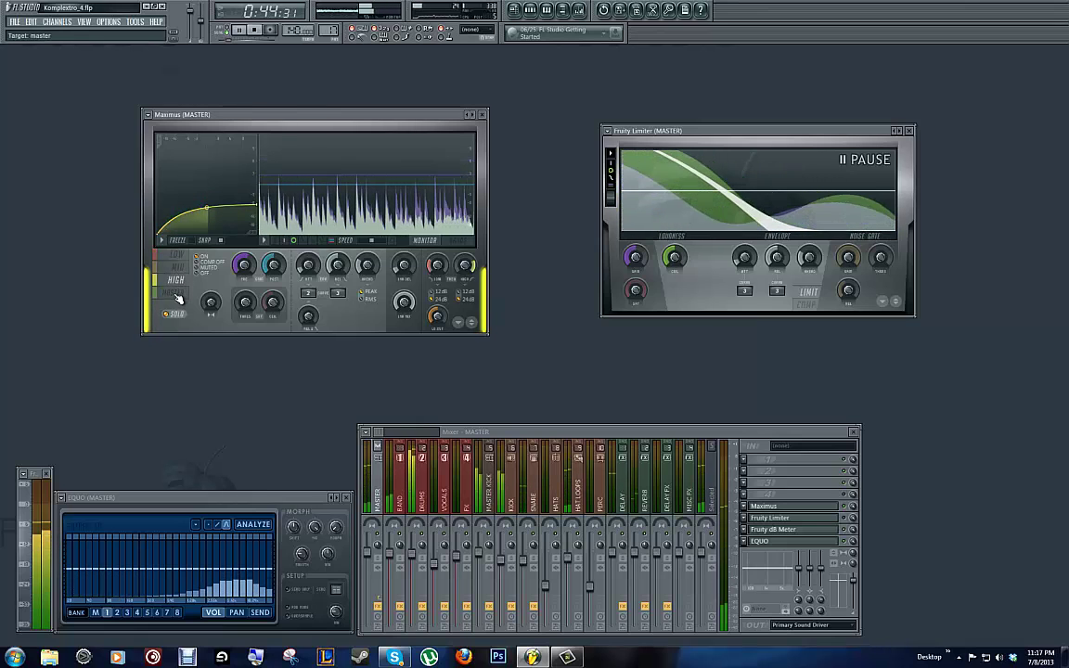
click(176, 295)
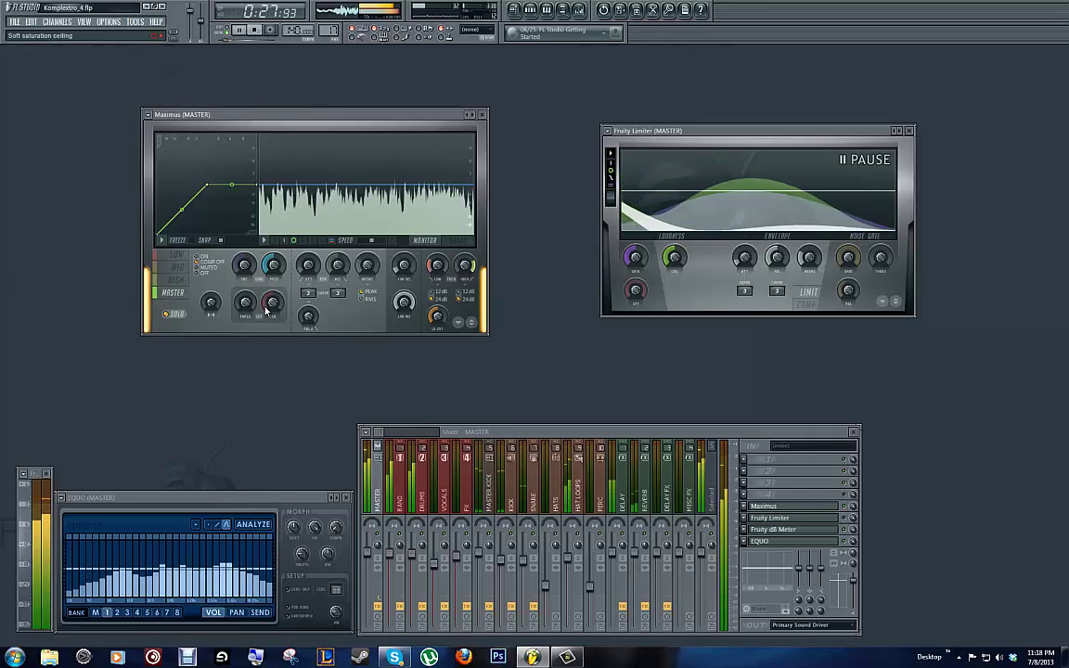
click(178, 267)
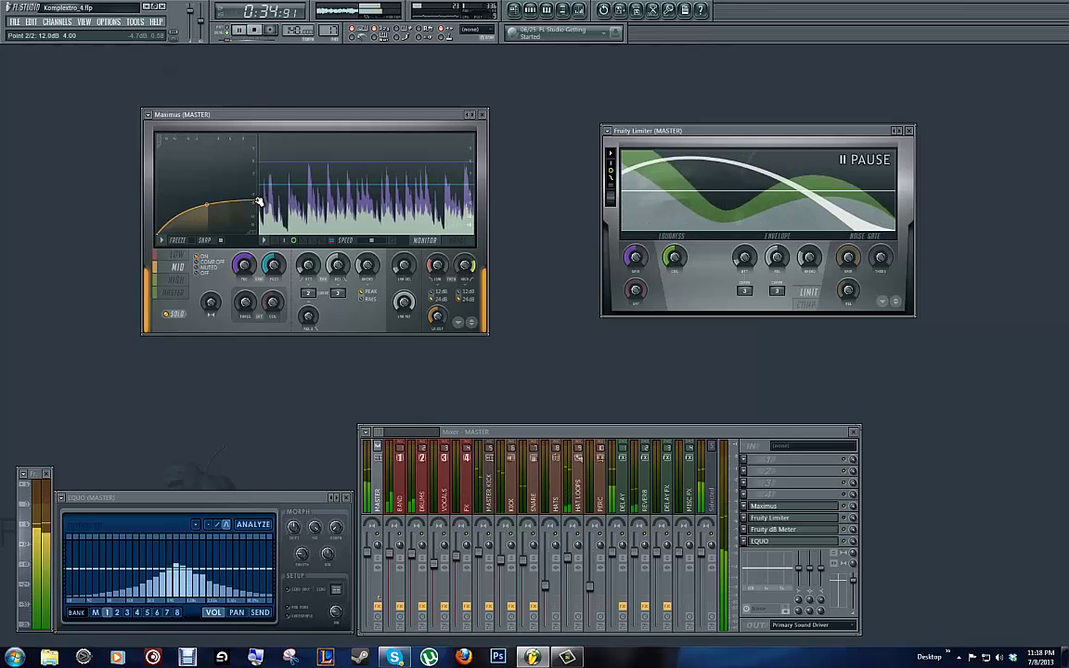
drag(260, 202, 214, 209)
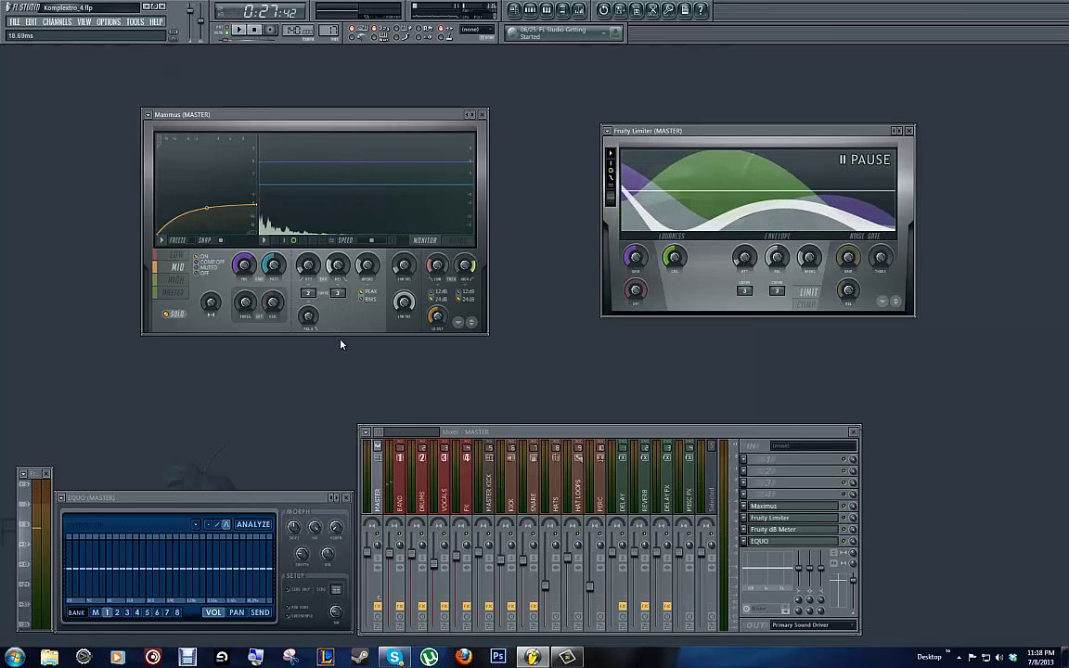
Step: Check Maximus's LOW and HIGH bands, return to MASTER, and play the song briefly
click(176, 256)
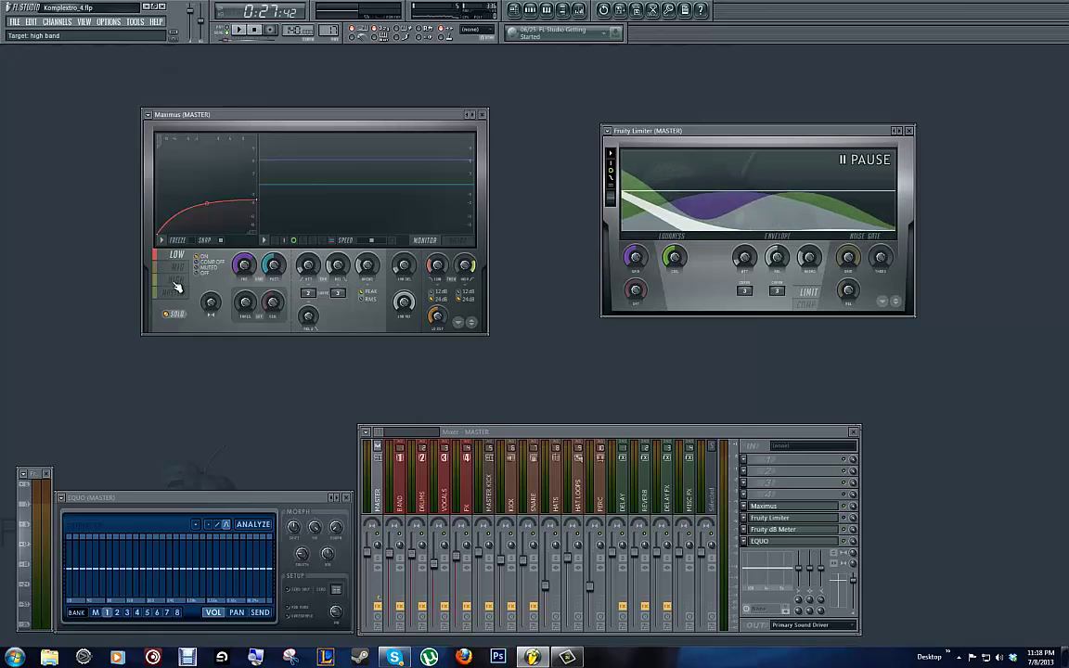
click(177, 283)
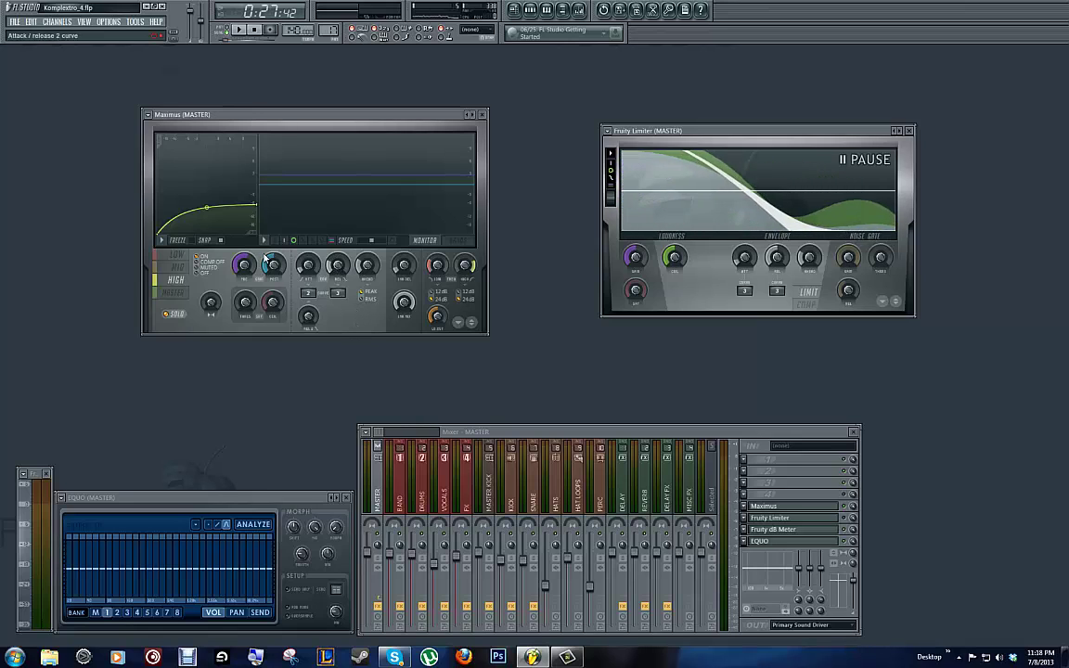
click(173, 295)
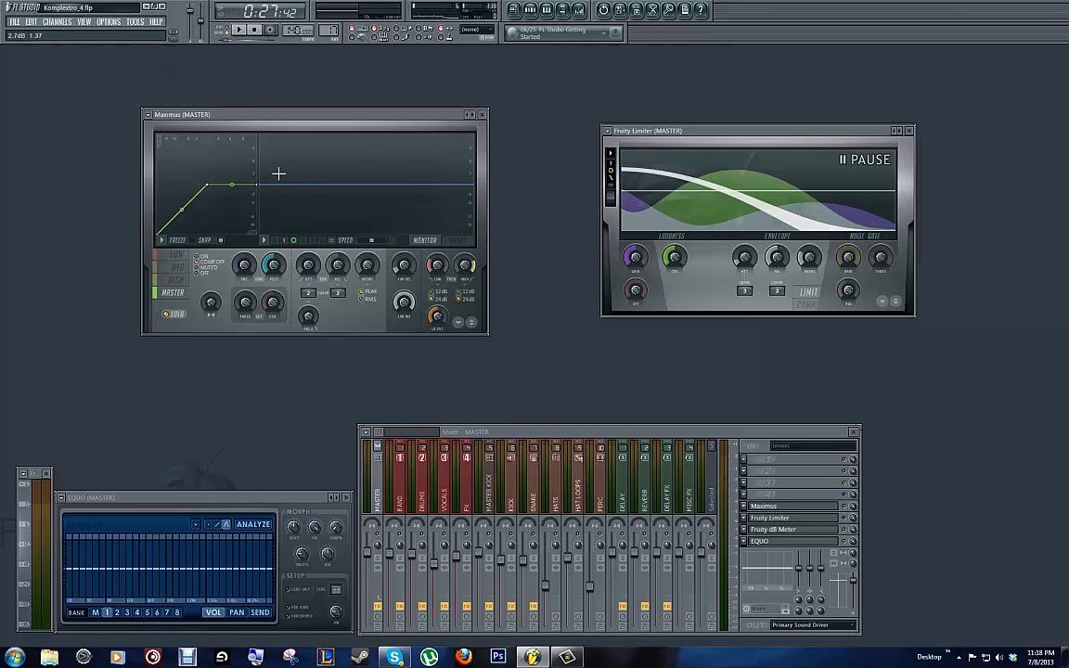
key(space)
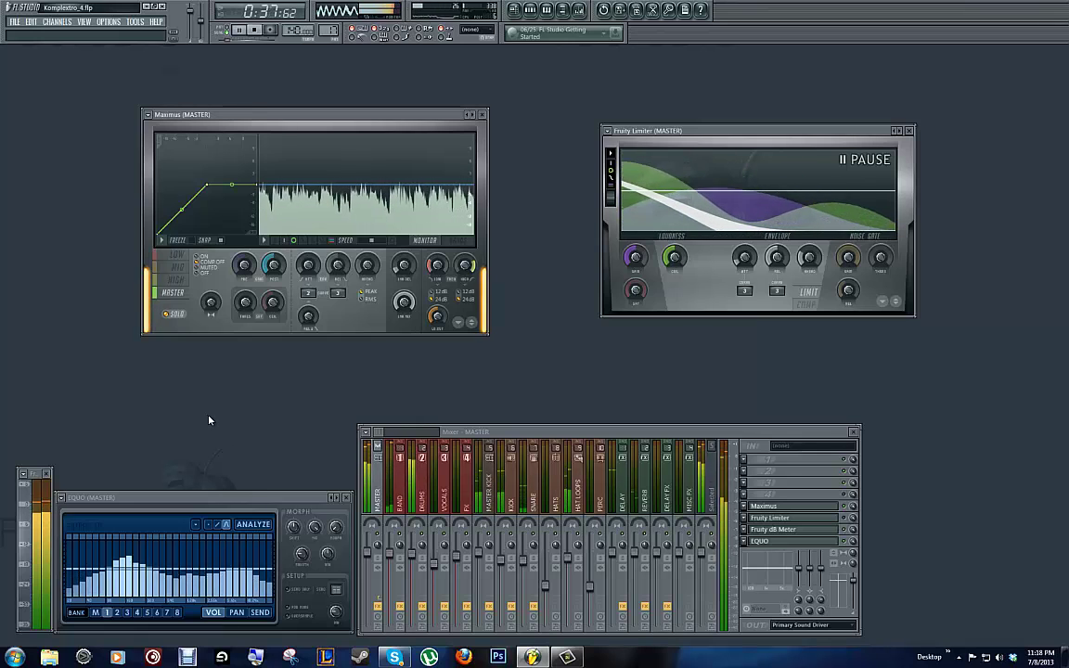
key(space)
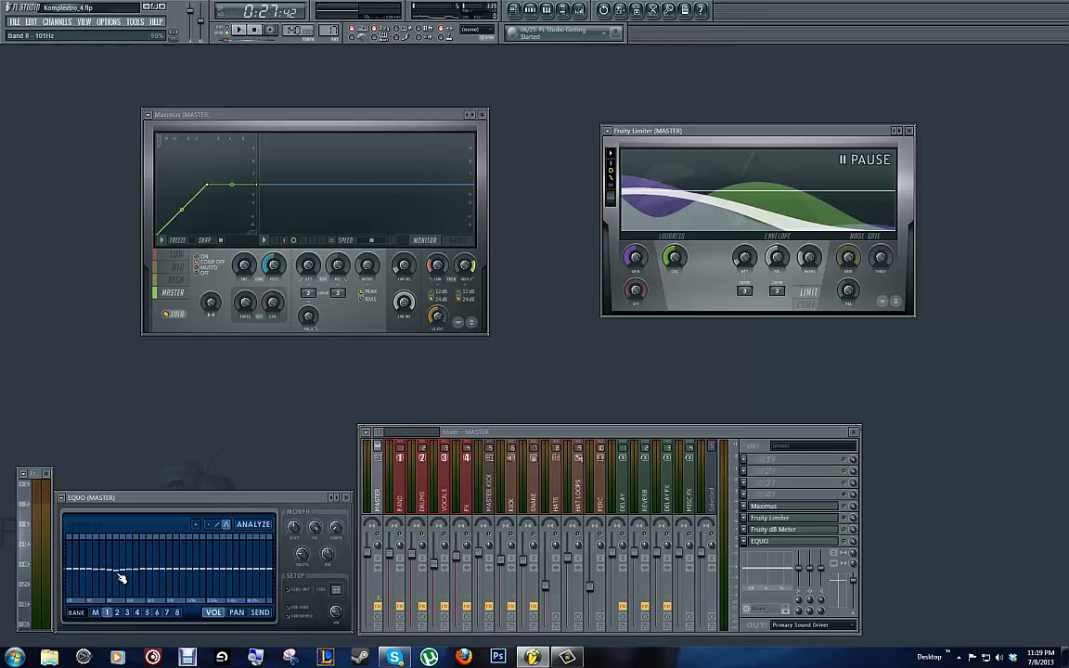
Step: Load EQUO's Default preset and turn Maximus's HIGH band post gain down to -1.5 dB
click(64, 498)
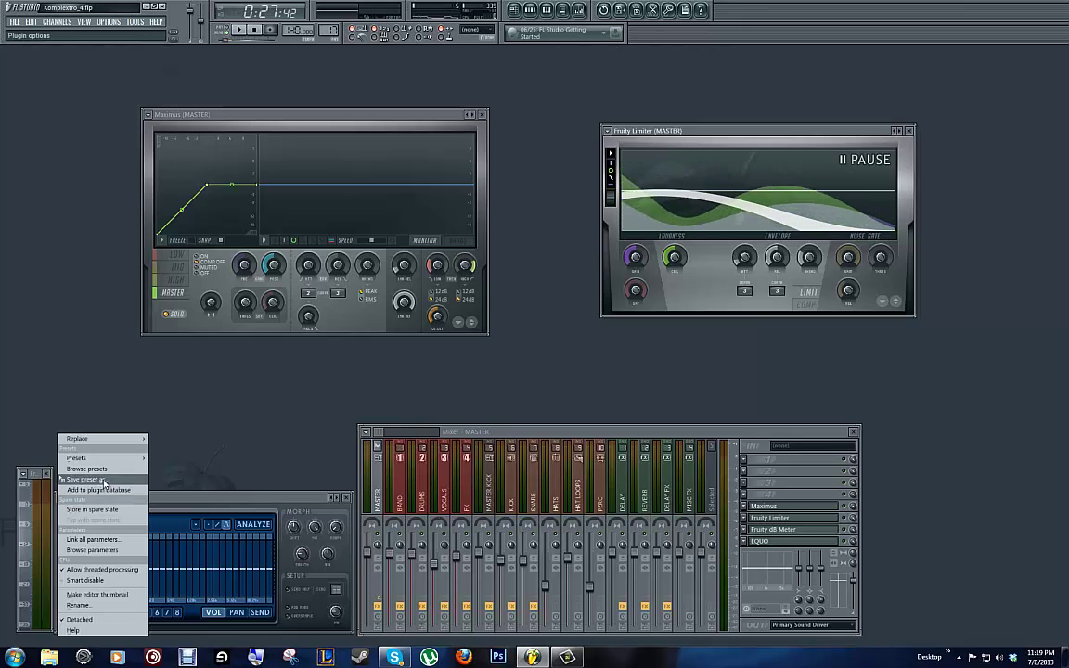
mouse_move(113, 460)
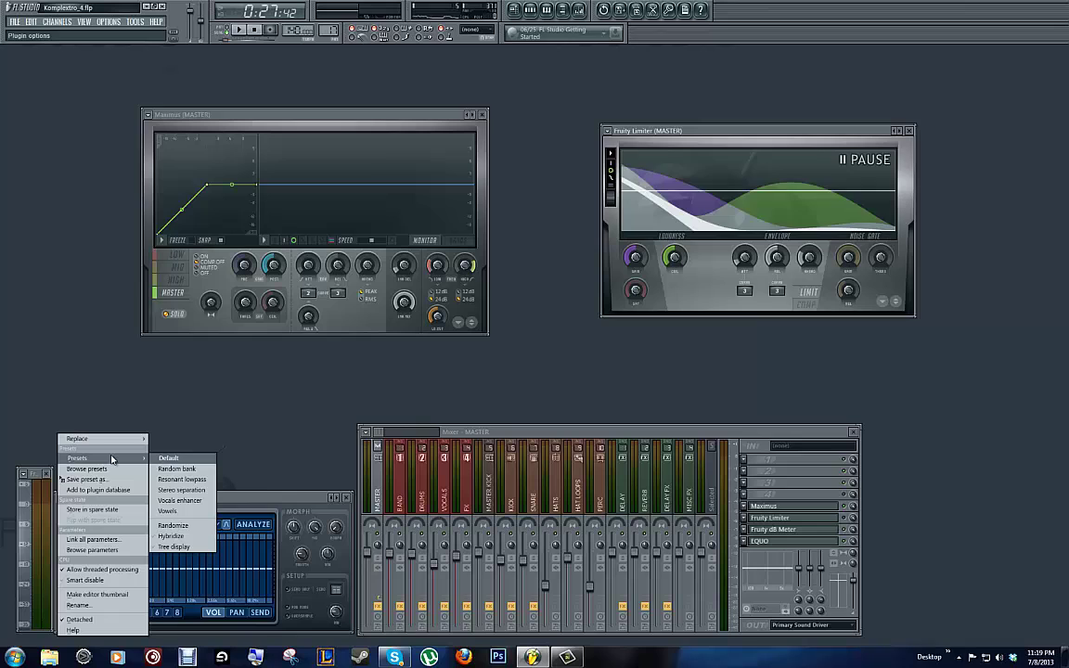
click(184, 457)
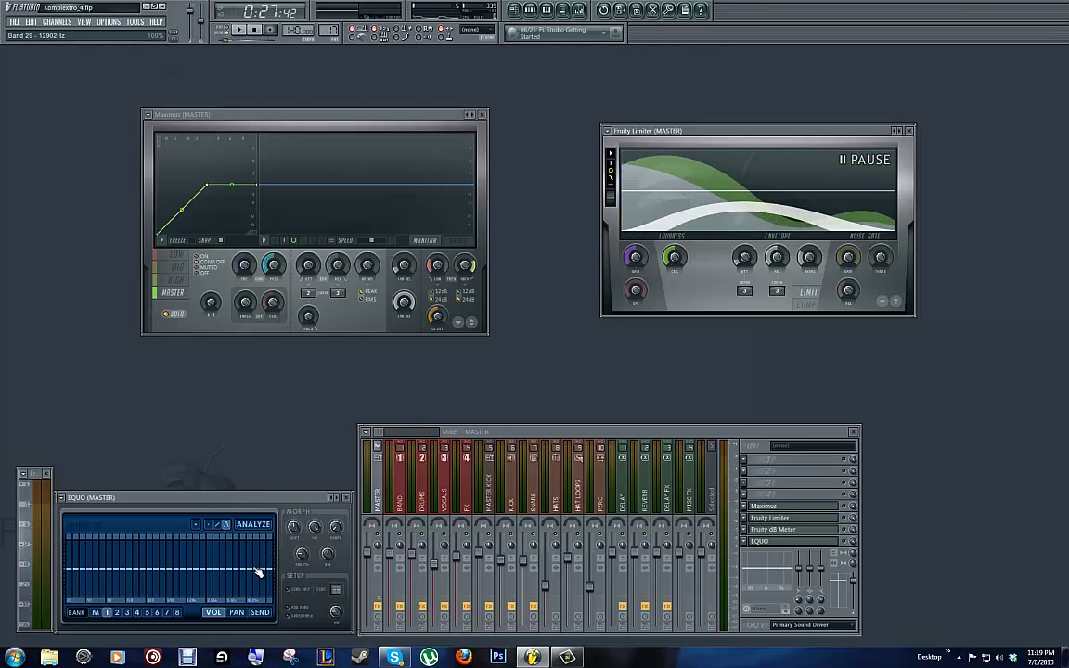
click(175, 279)
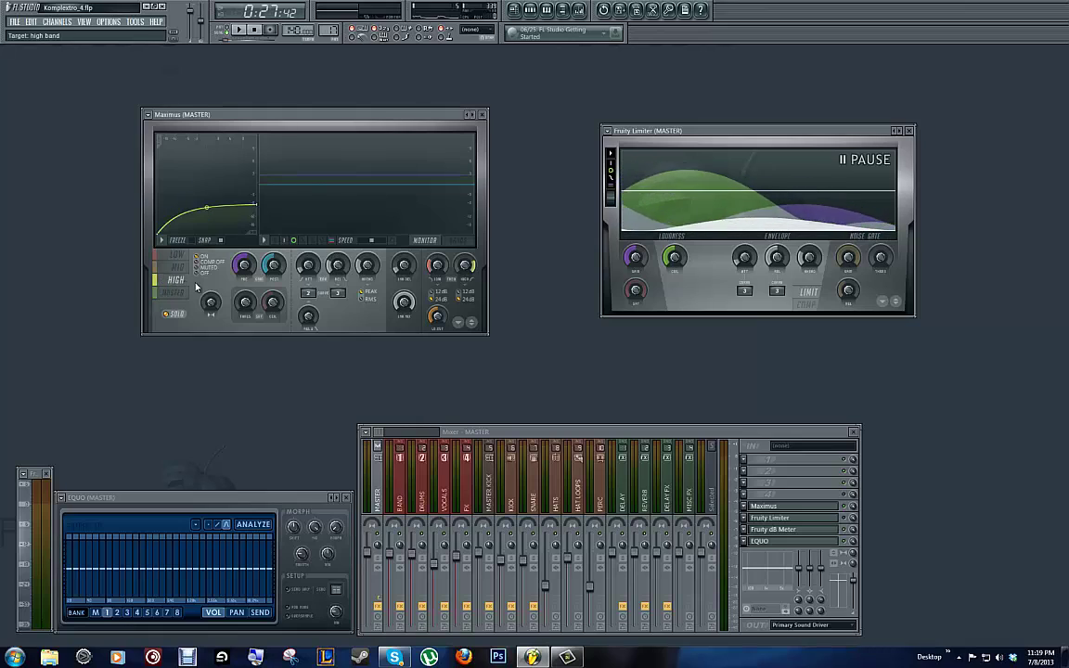
drag(276, 268, 282, 280)
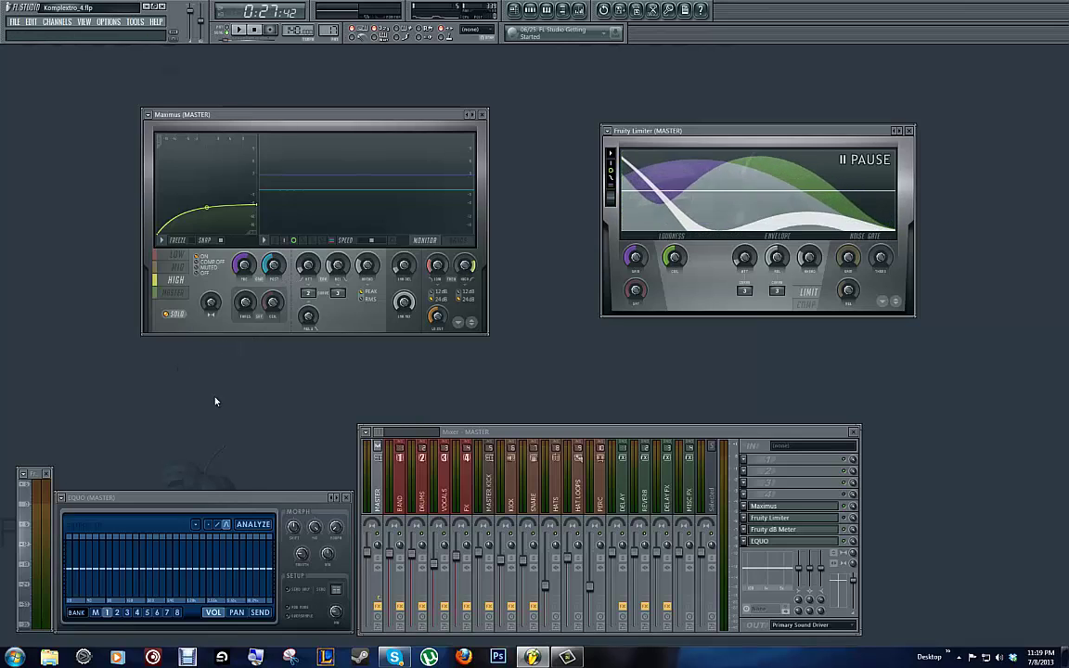
Step: Play the song to hear the -1.5 dB high-band gain change
key(space)
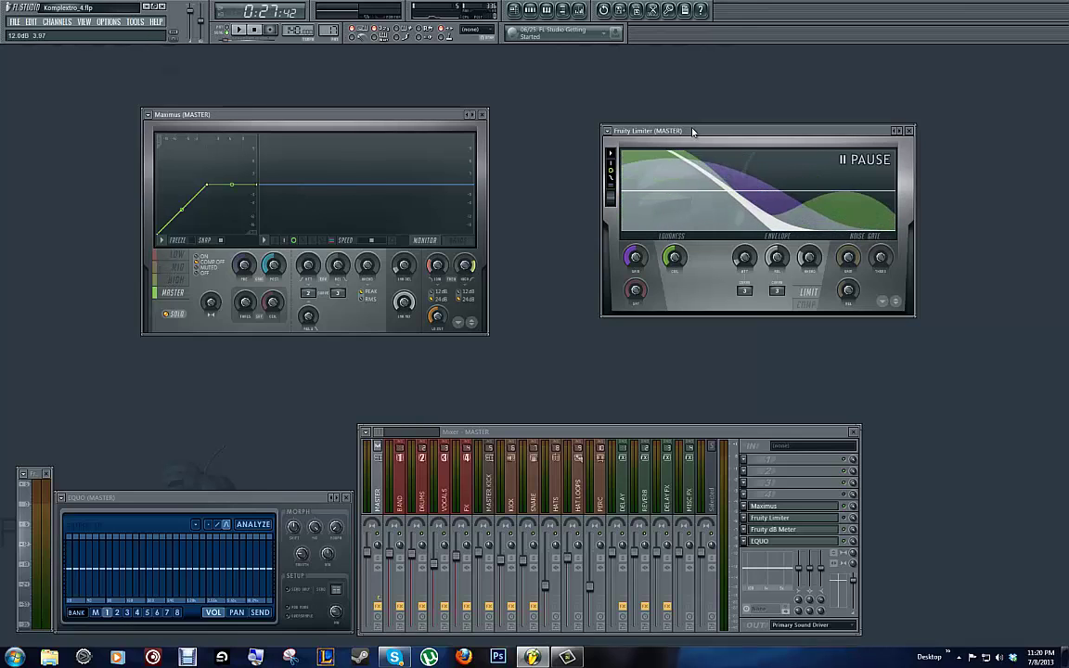
Step: Shift the Fruity Limiter window and switch its display to the dark level graph with ceiling line
drag(699, 132, 651, 148)
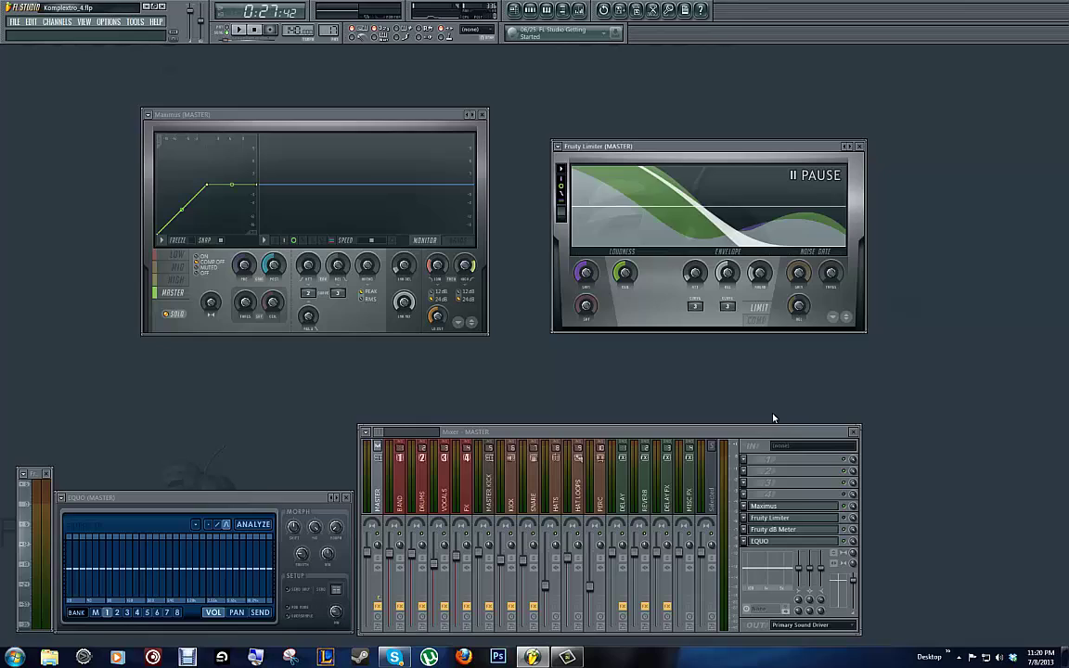
click(847, 523)
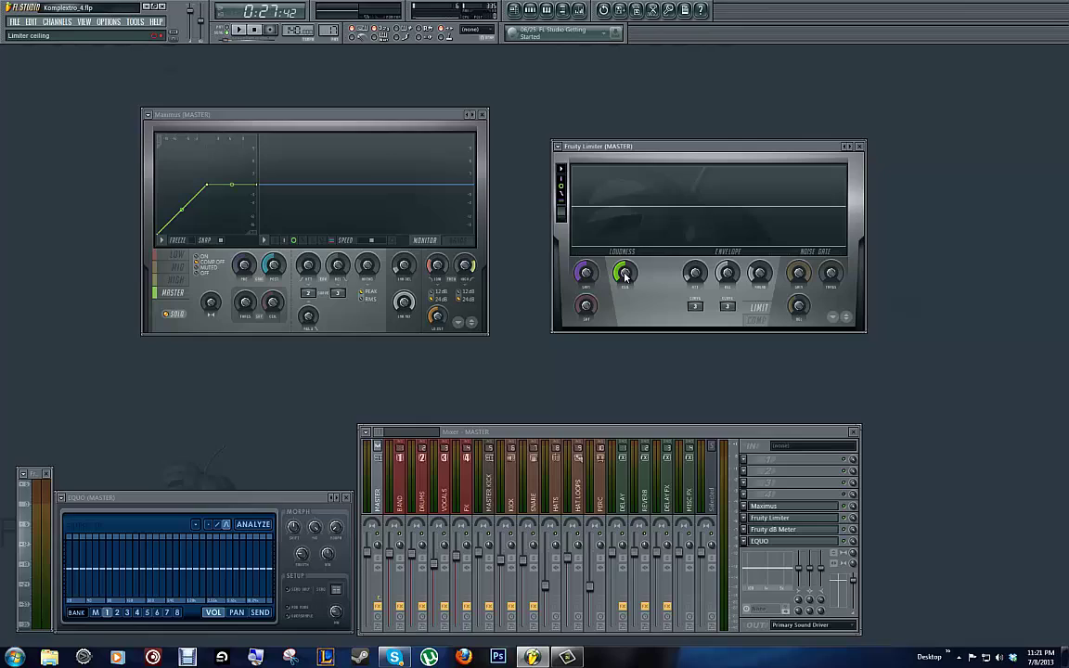
Step: Pull the limiter ceiling to -3.4 dB, settle it at about -1.6 dB, then play and stop the song
drag(625, 275, 626, 275)
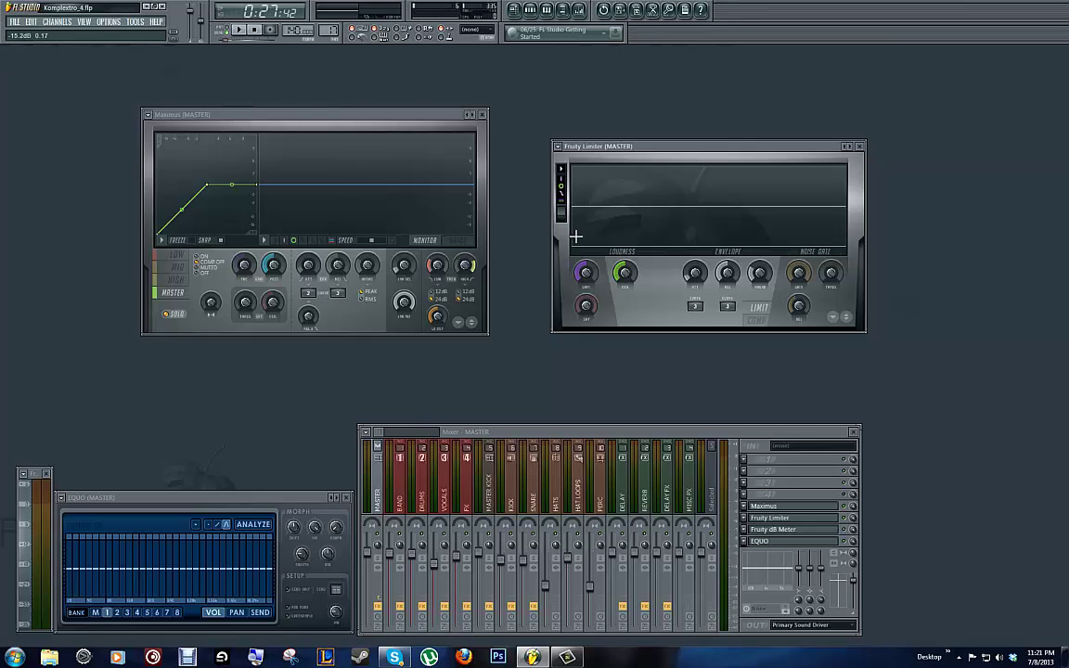
click(626, 273)
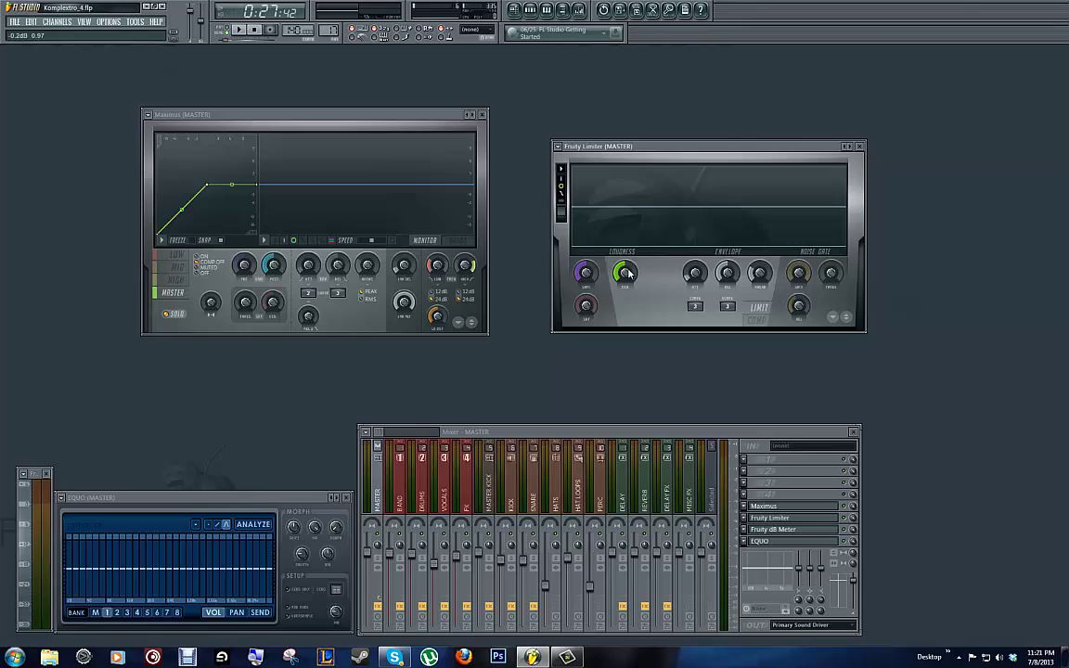
drag(625, 273, 610, 214)
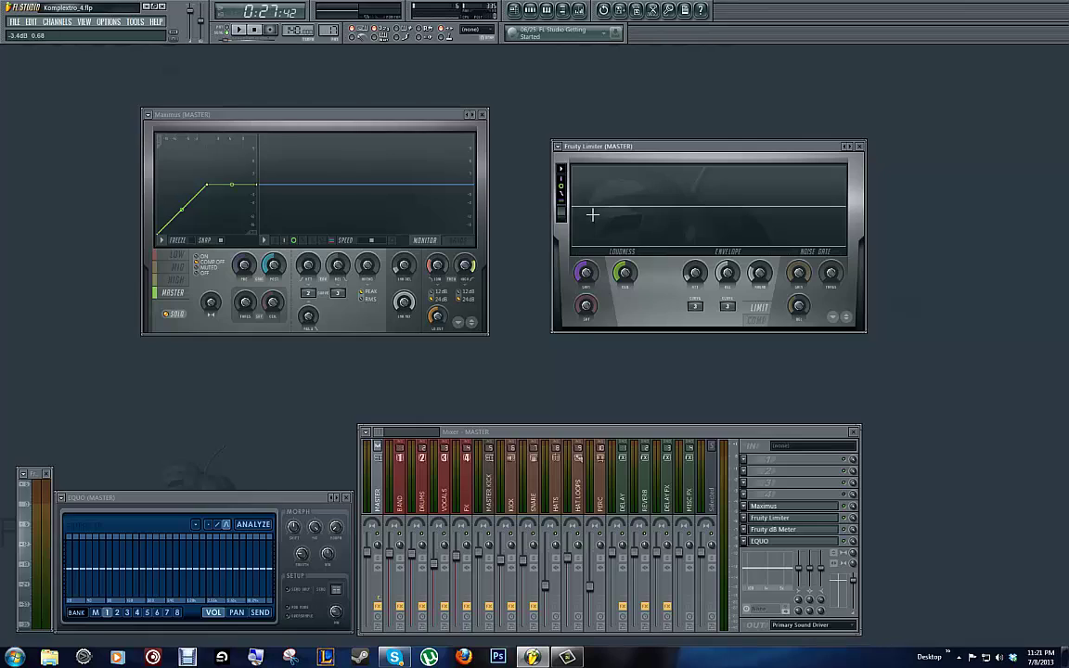
drag(592, 215, 626, 211)
key(space)
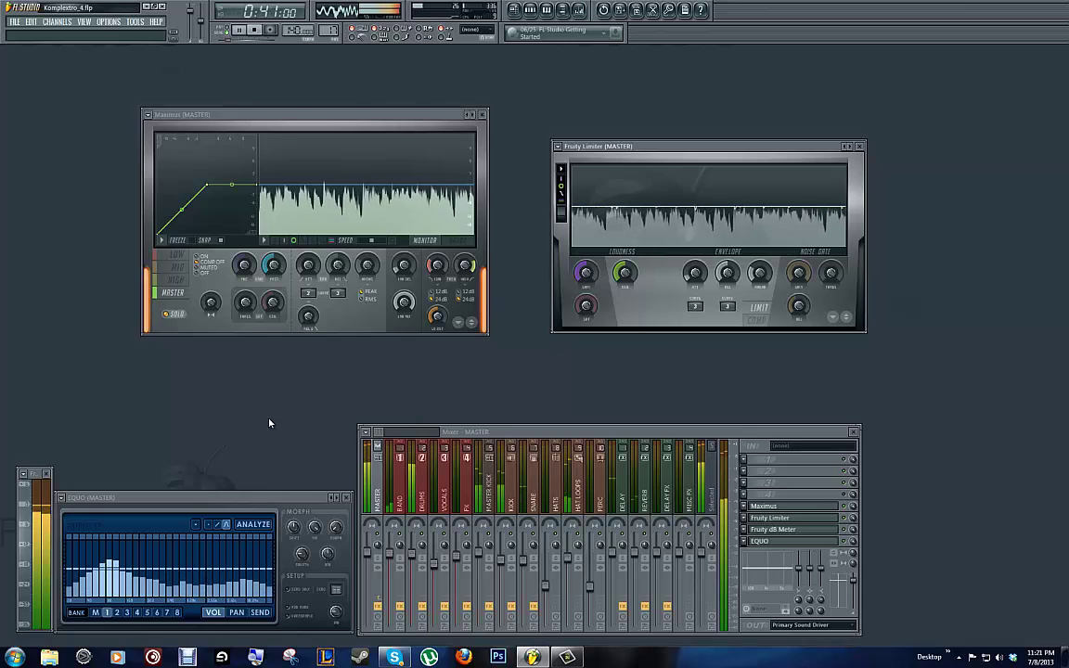
key(space)
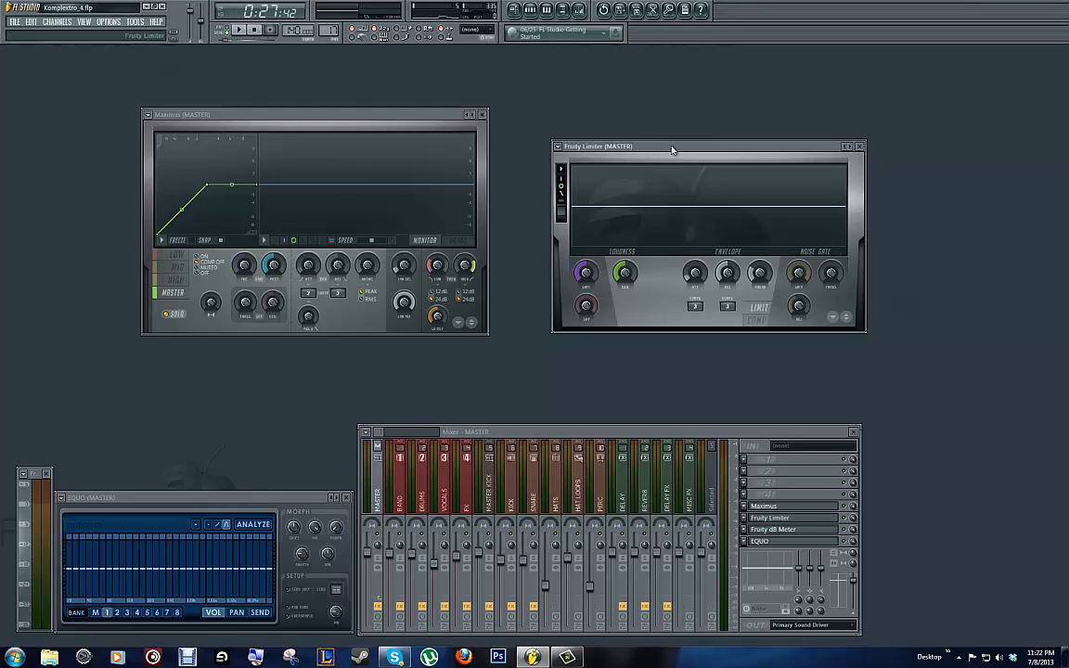
Step: Reposition the Fruity Limiter and Maximus windows and bend the Maximus master curve upward
drag(670, 149, 685, 158)
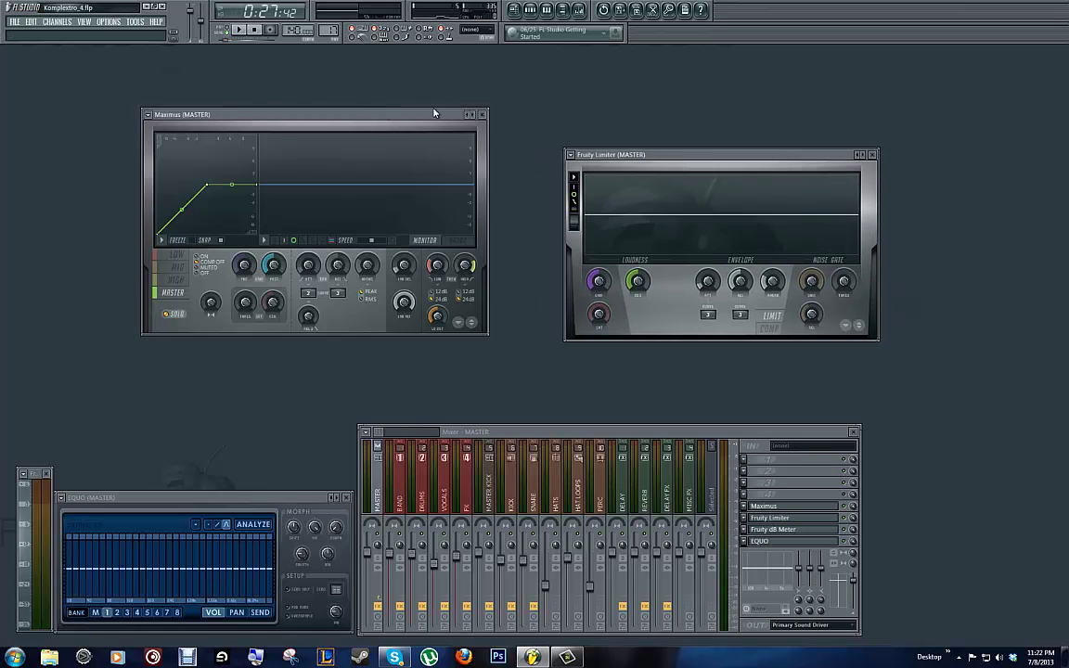
mouse_move(390, 114)
mouse_down()
mouse_move(468, 119)
mouse_move(401, 127)
mouse_up()
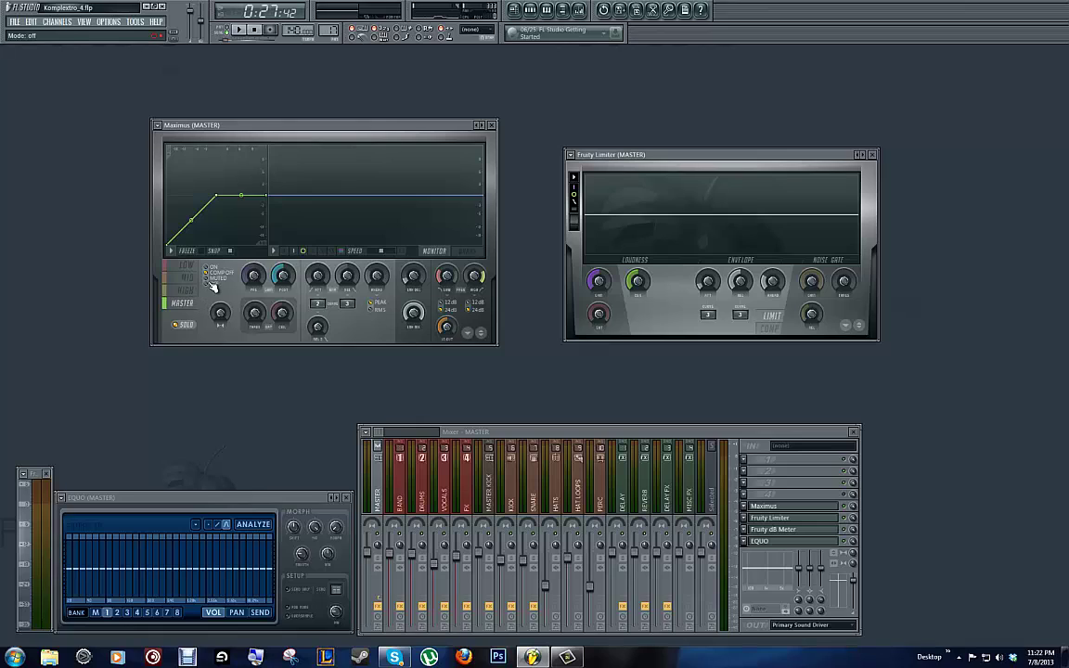
drag(190, 220, 197, 181)
Step: Delete the extra Maximus curve points and raise the remaining point into a smooth 32%-tension knee
right_click(216, 200)
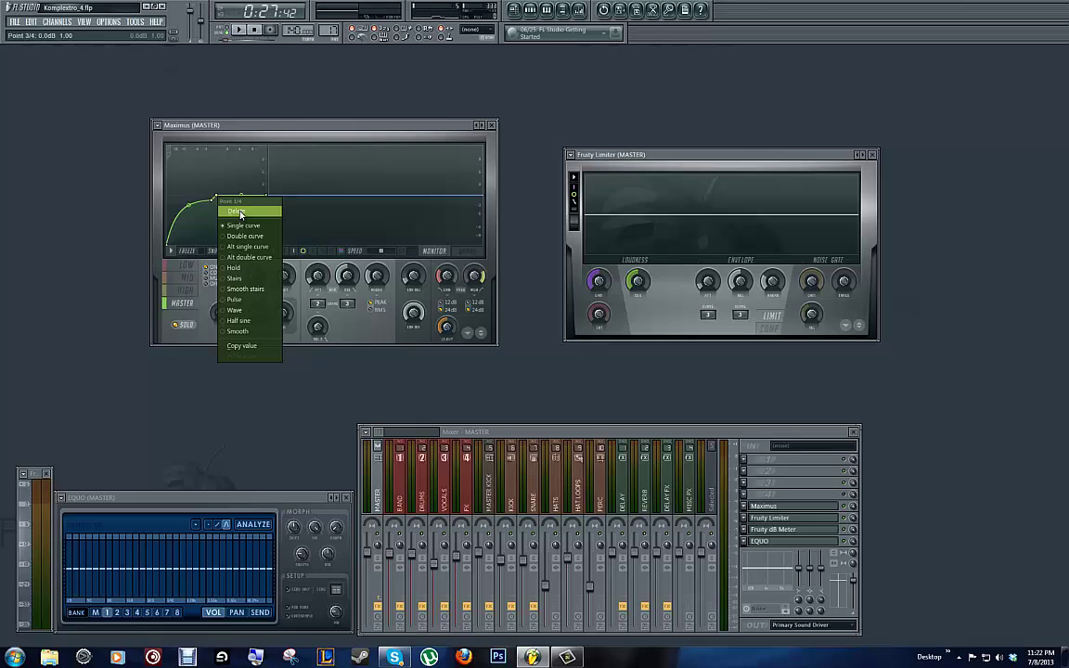
click(240, 211)
right_click(213, 200)
click(221, 215)
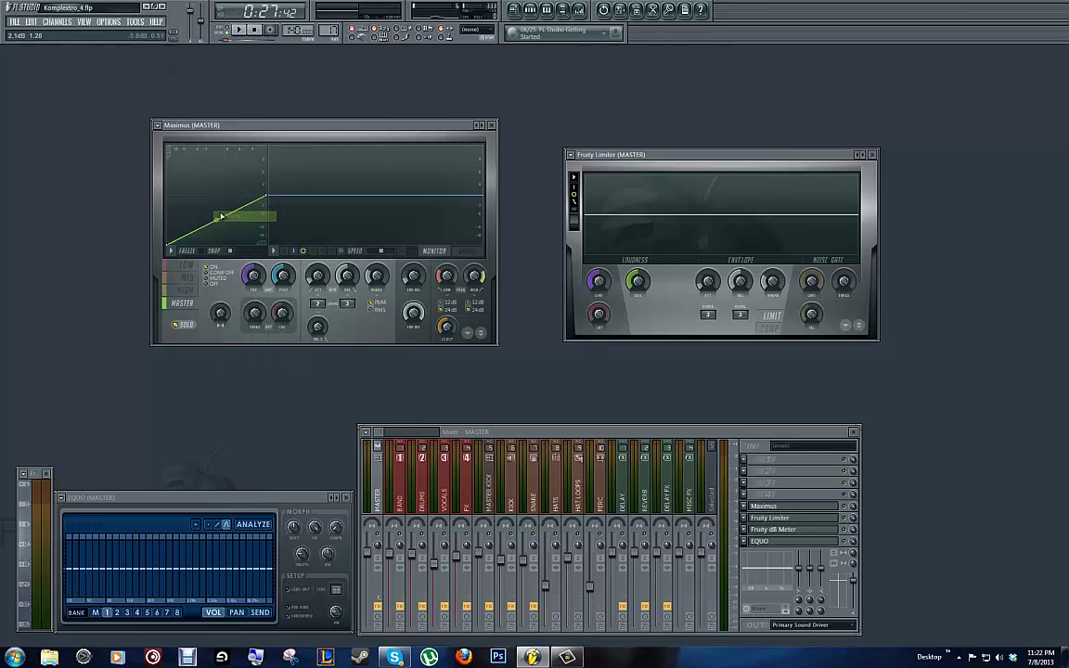
drag(221, 216, 203, 182)
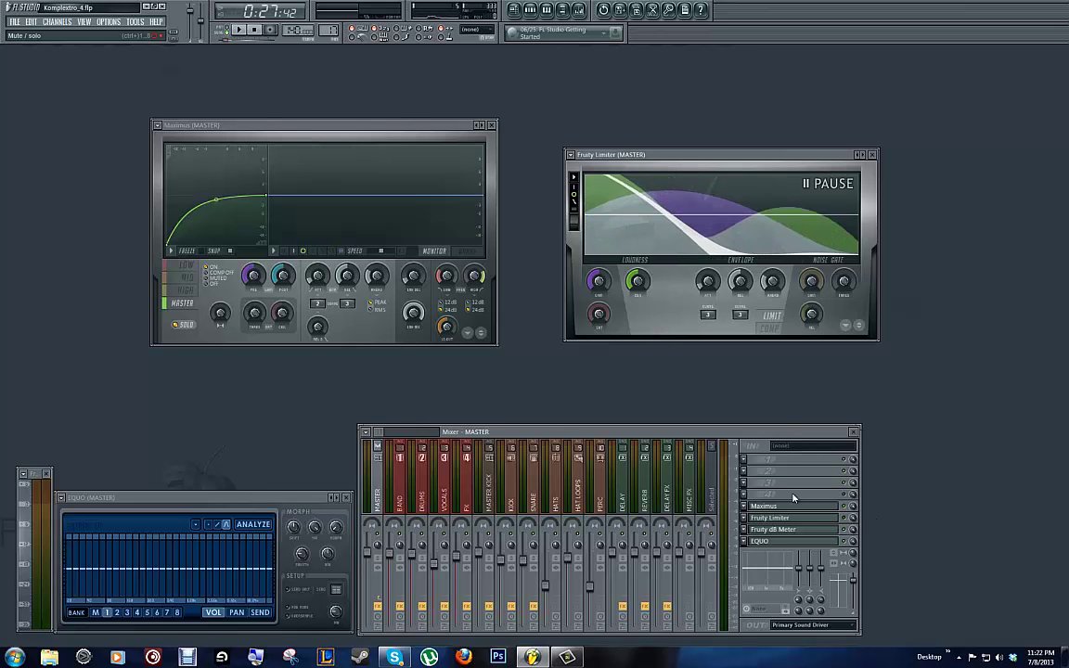
key(space)
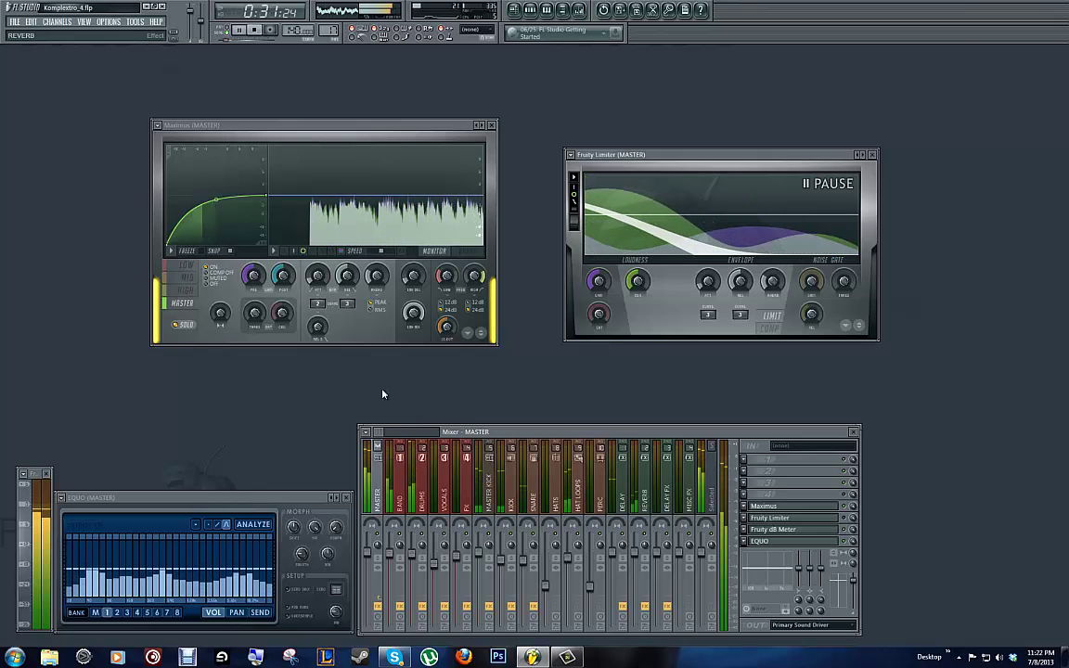
key(space)
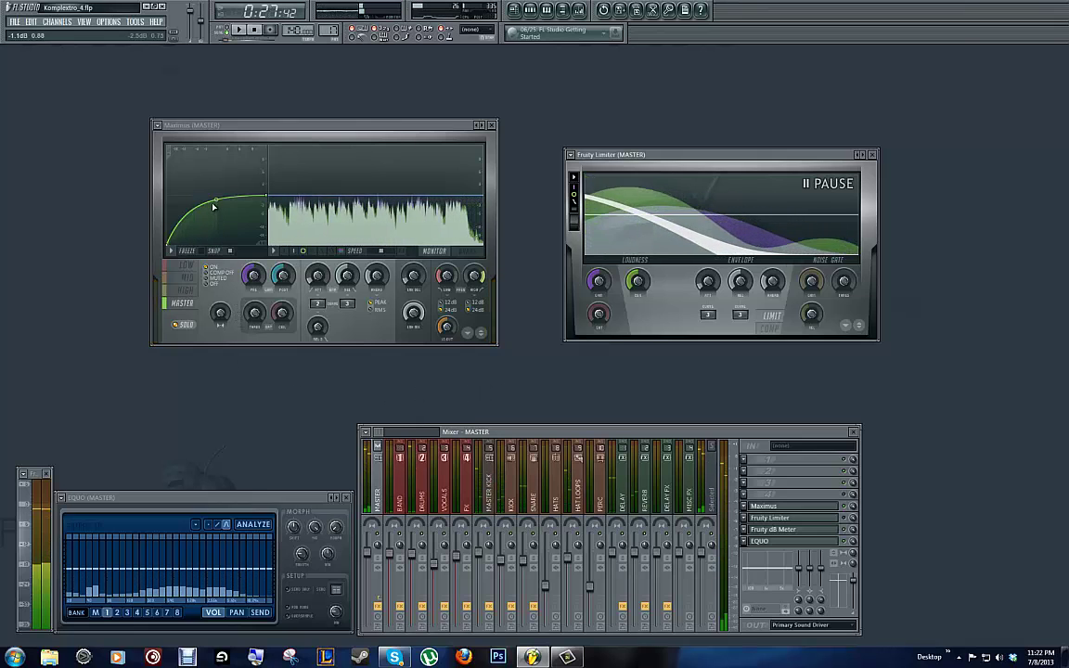